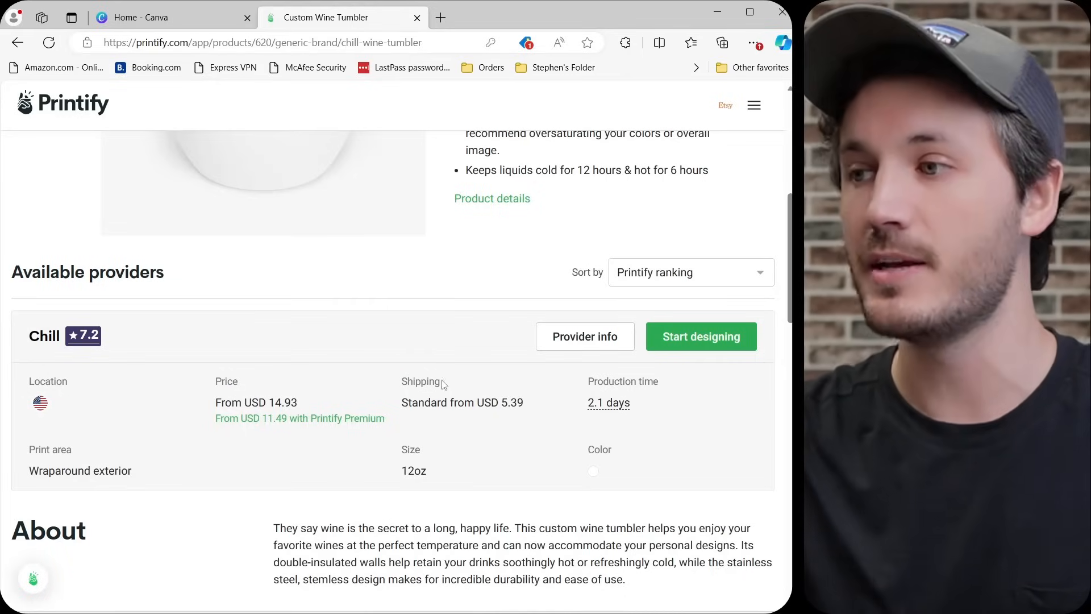
Start designing the Chill Wine Tumbler with the Chill print provider and dismiss the designing guidelines.
scroll(443, 389, "up", 1)
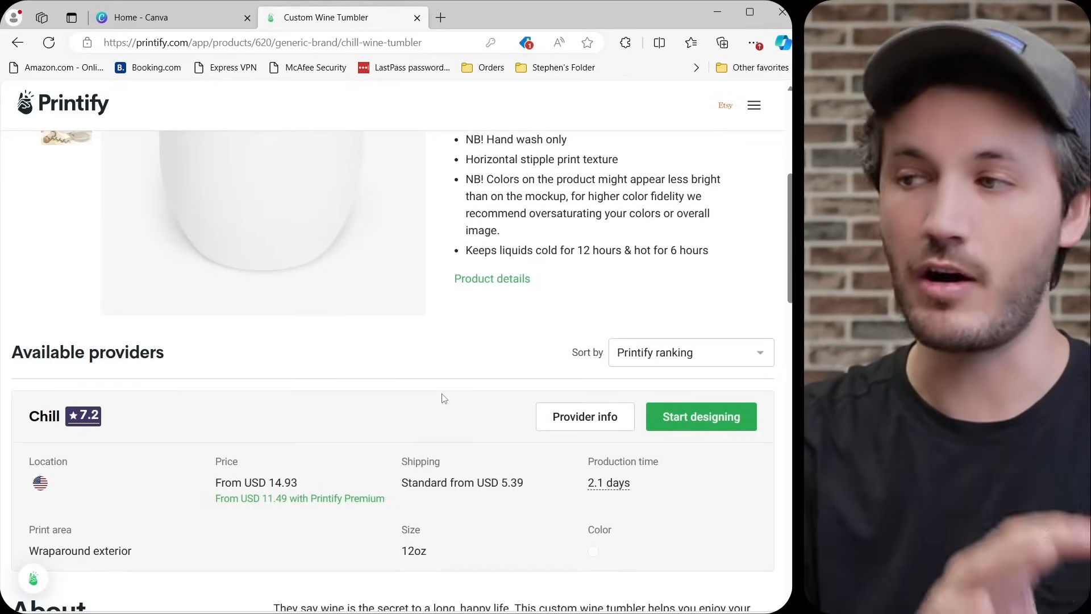
scroll(424, 438, "up", 2)
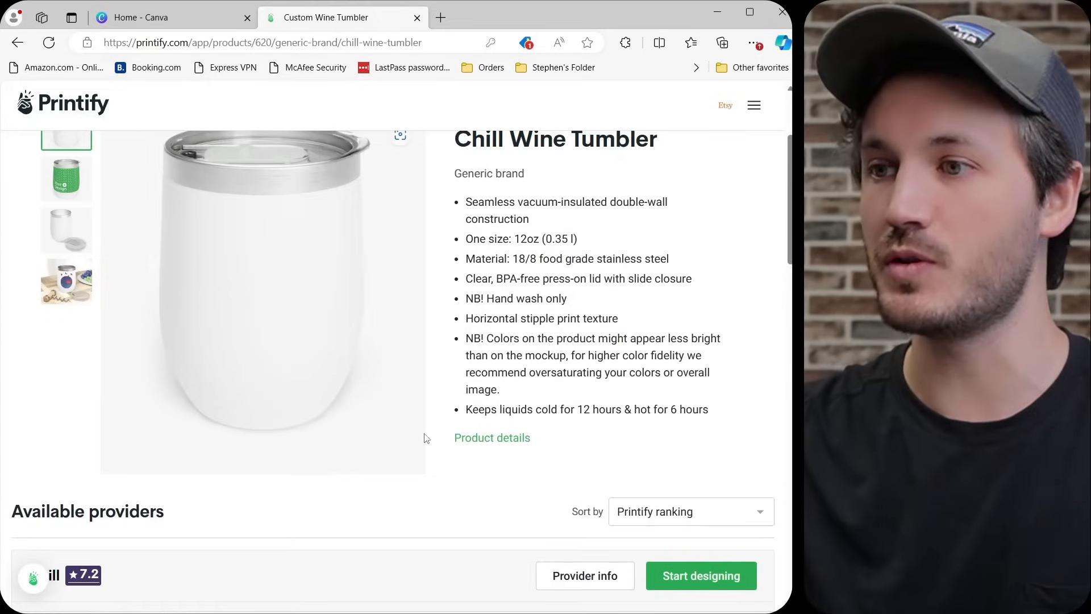
scroll(566, 214, "up", 1)
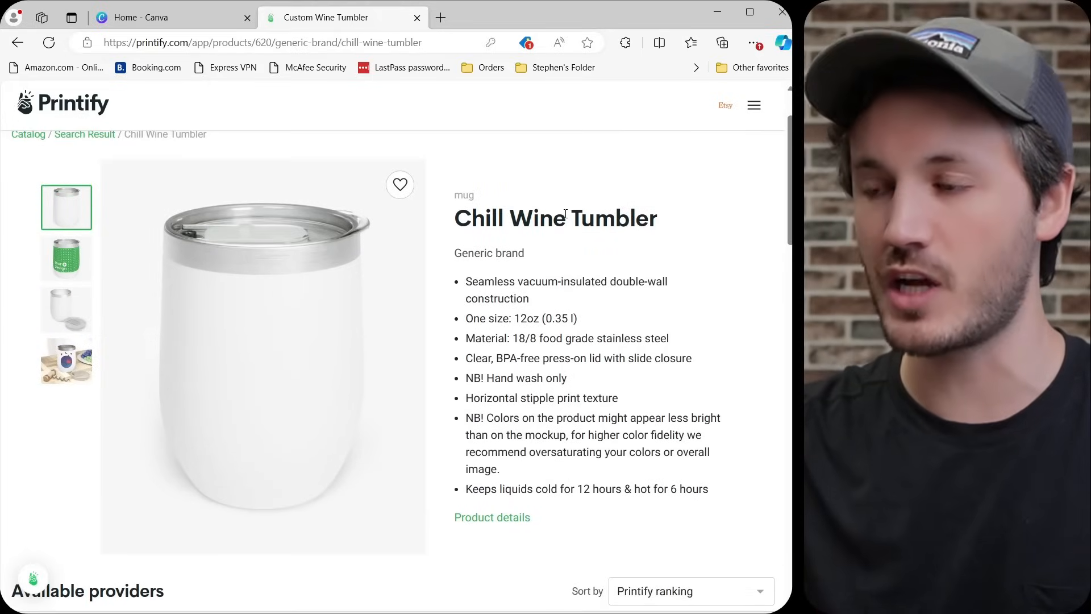
scroll(569, 228, "down", 4)
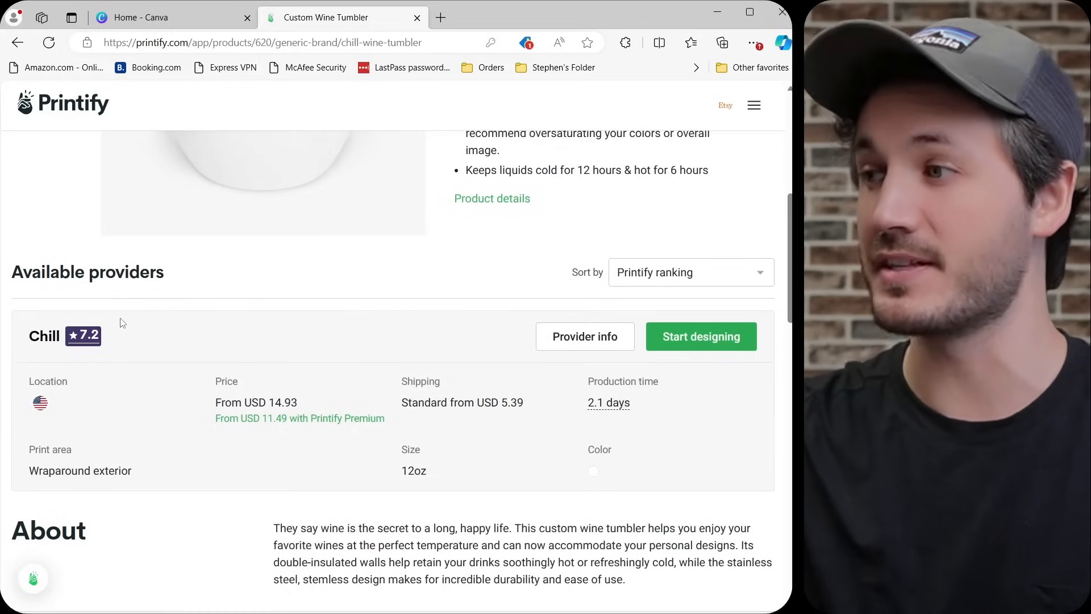
left_click(694, 344)
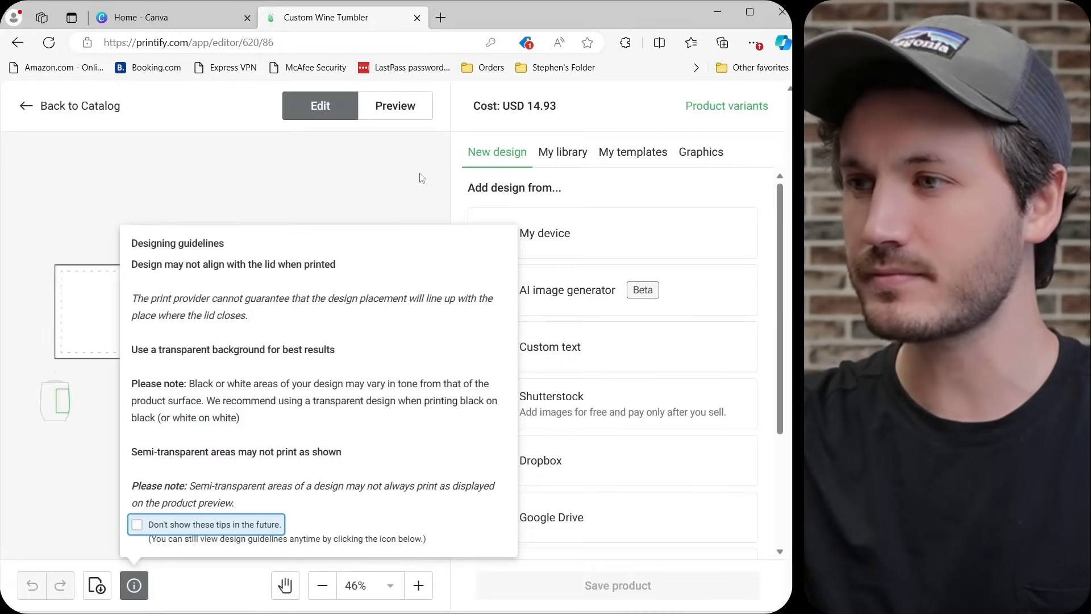
left_click(421, 178)
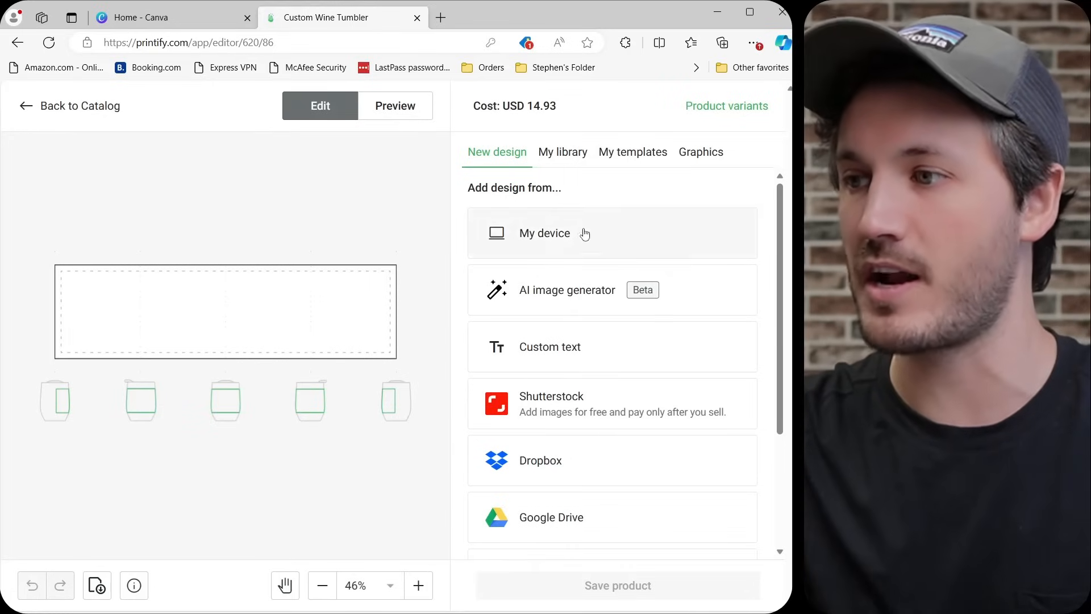
Check the tumbler's print area size and create a blank 6558 × 1800 px custom-size design in Canva.
scroll(584, 232, "down", 3)
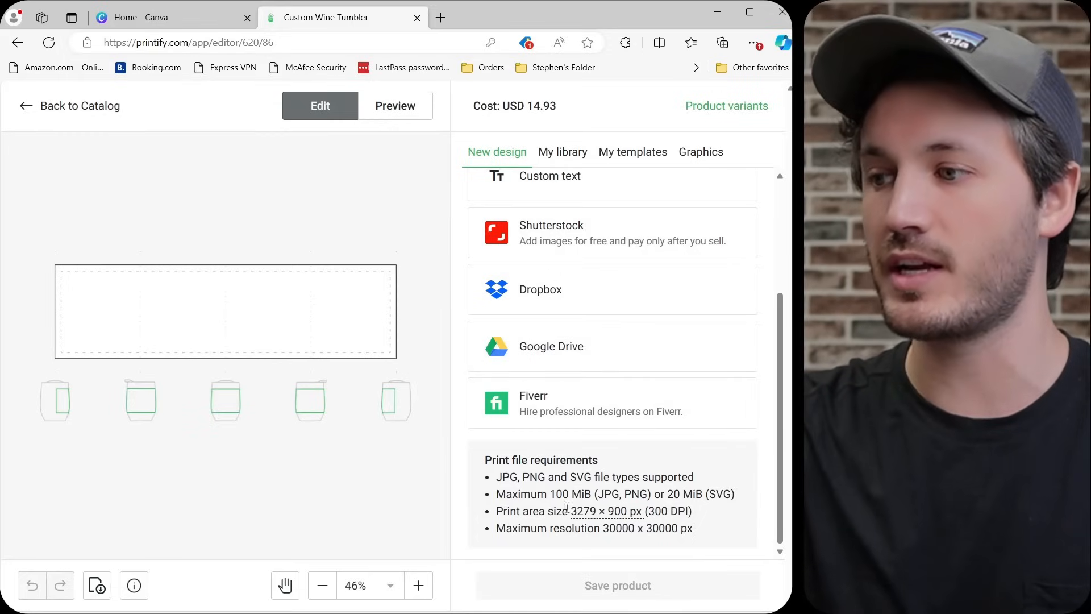
mouse_move(625, 518)
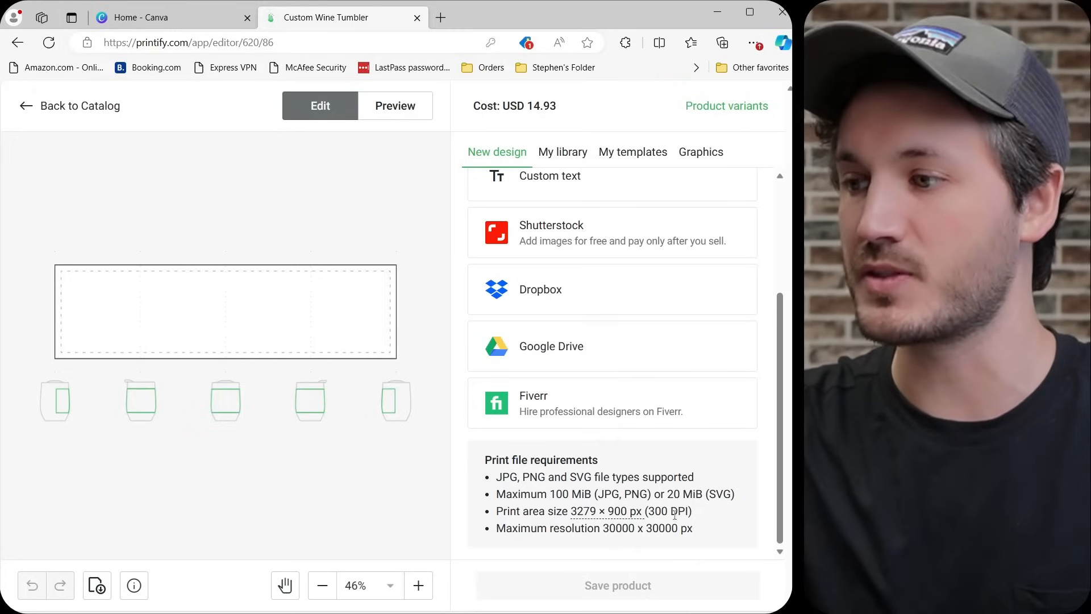
left_click(175, 17)
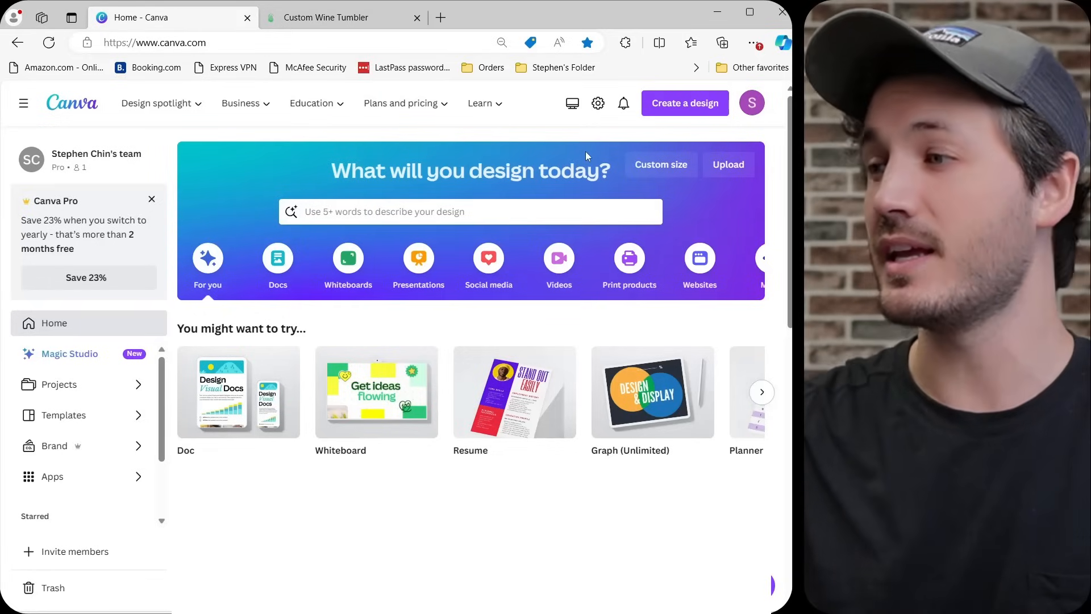
left_click(681, 110)
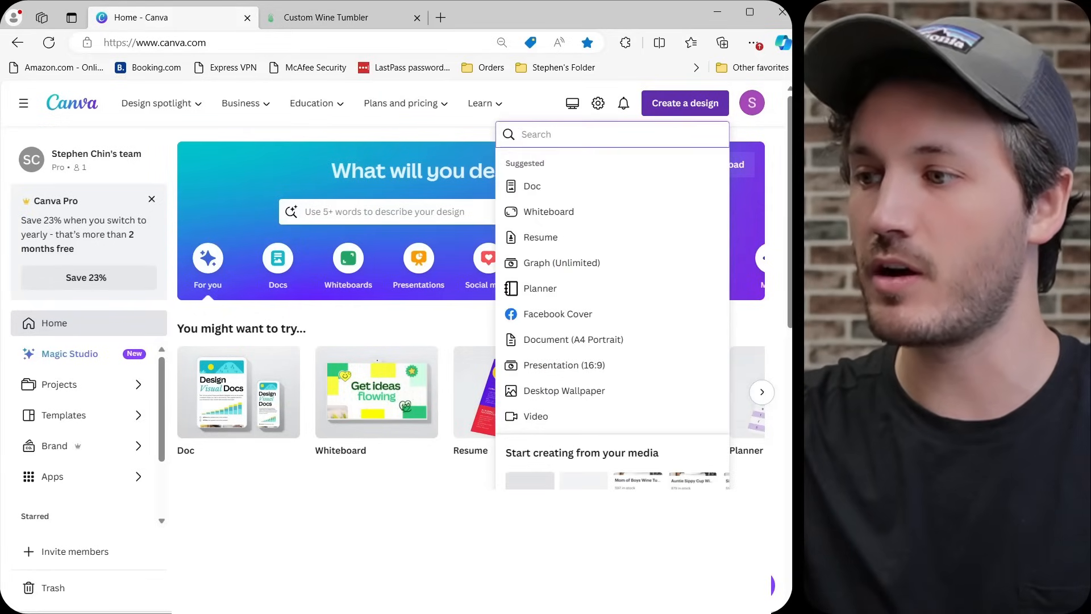
left_click(528, 480)
left_click(546, 280)
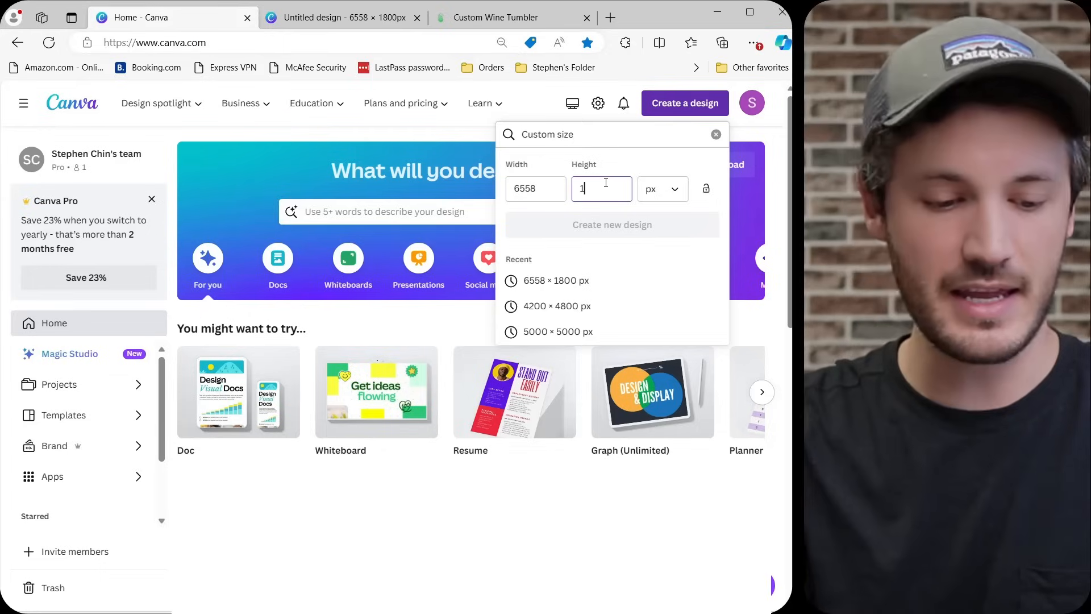
type("1800")
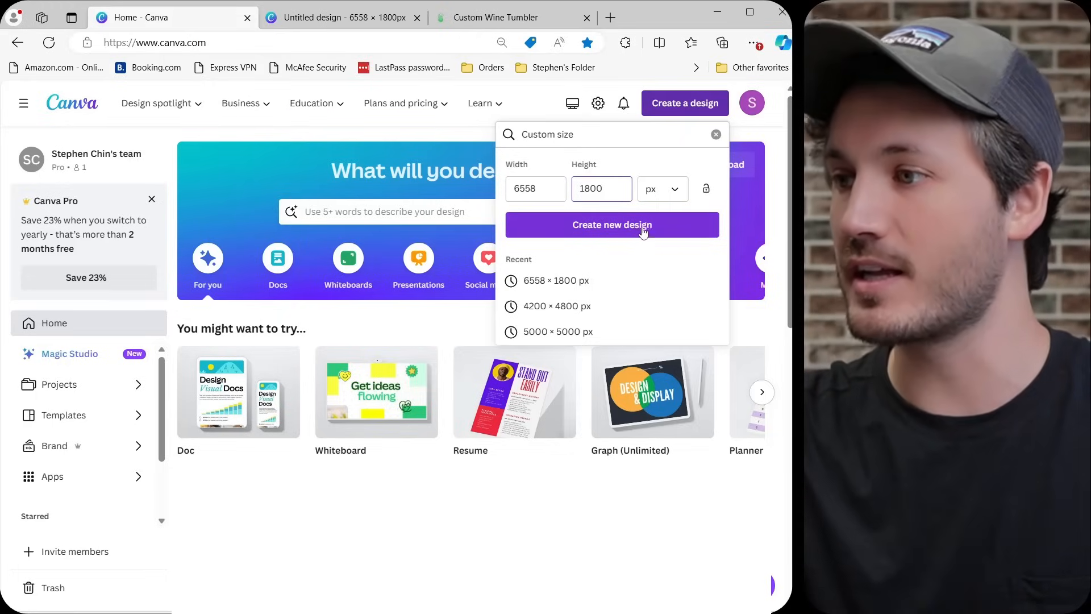
left_click(673, 232)
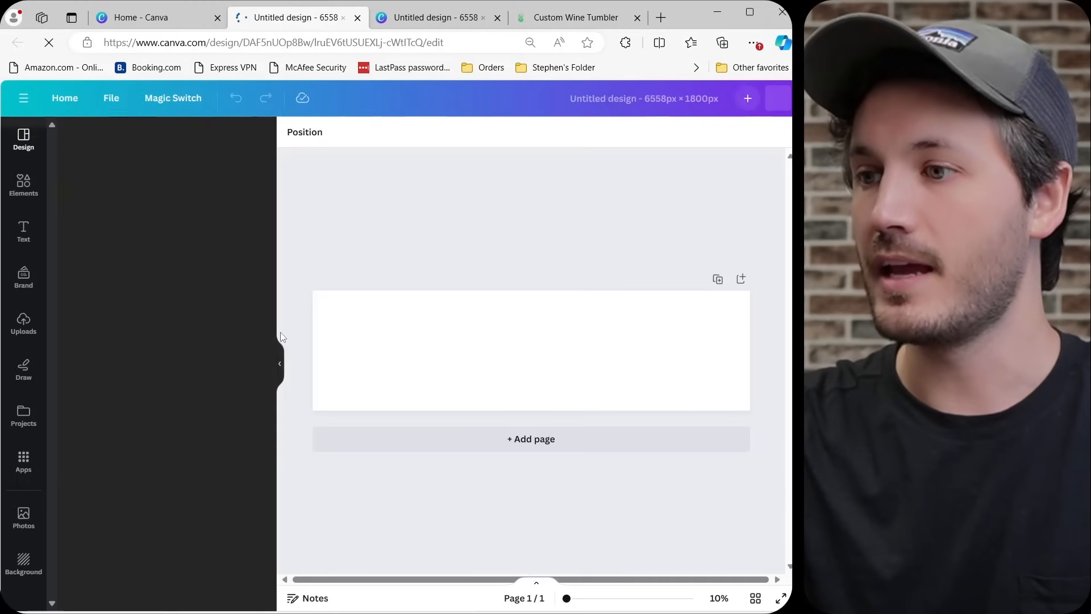
left_click(280, 341)
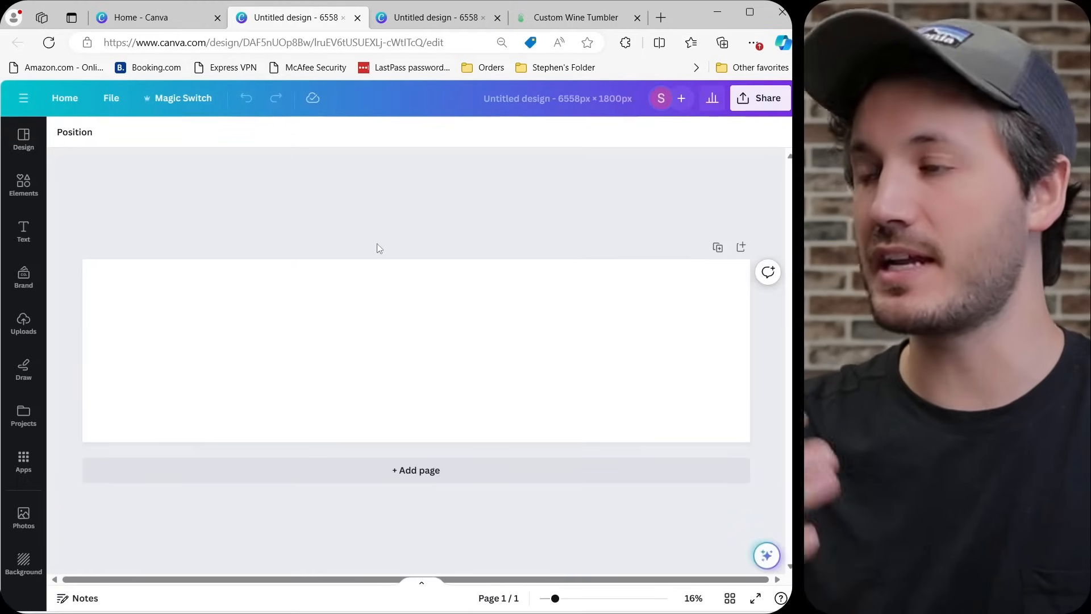
Review the tumbler's print area layout in Printify and return to the Canva design containing the print guides.
left_click(588, 18)
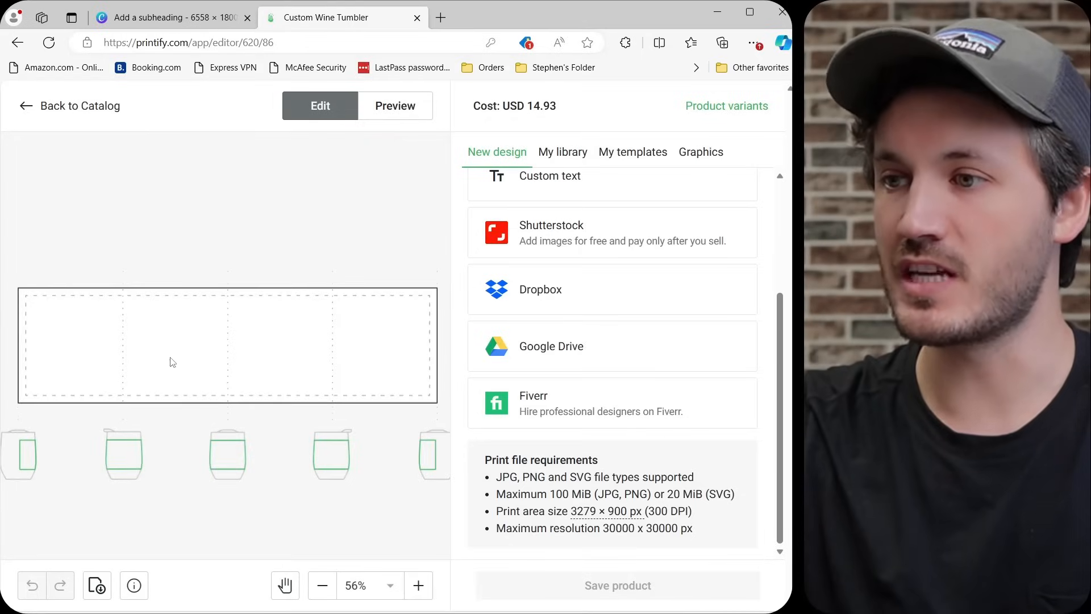
left_click(163, 17)
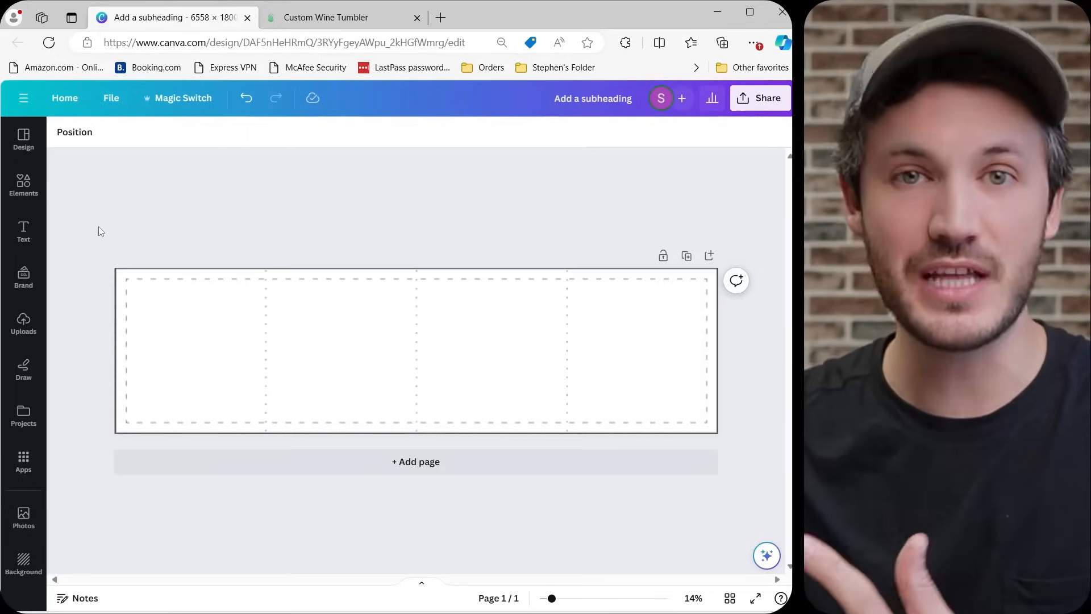
scroll(105, 210, "up", 1)
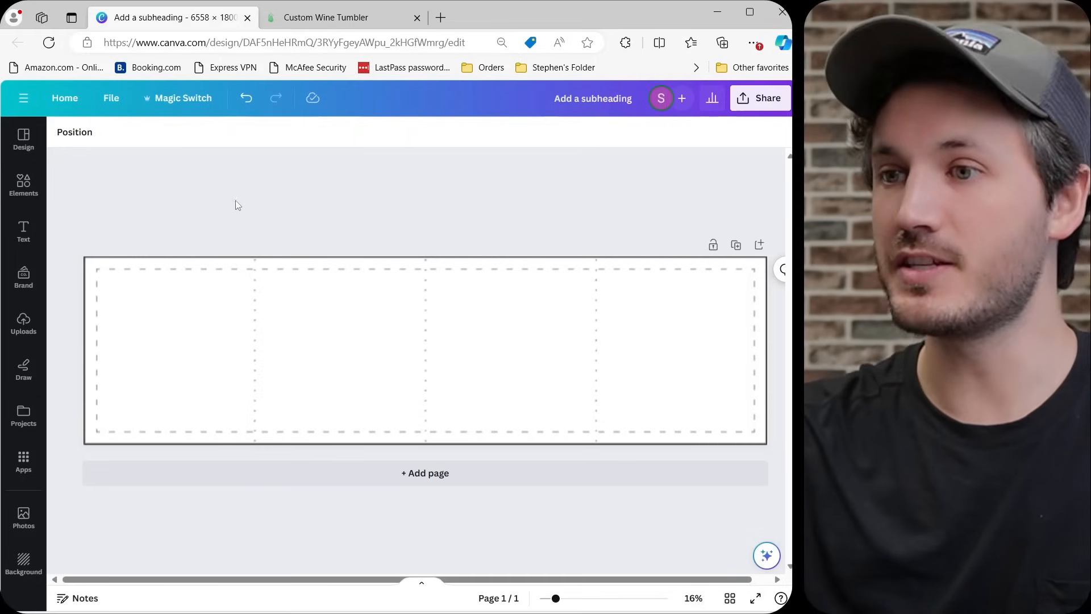
Add a body text box and place it over the first vertical guide in the upper part of the design.
left_click(39, 243)
left_click(129, 378)
left_click(279, 333)
left_click(281, 362)
left_click_drag(318, 350, 254, 309)
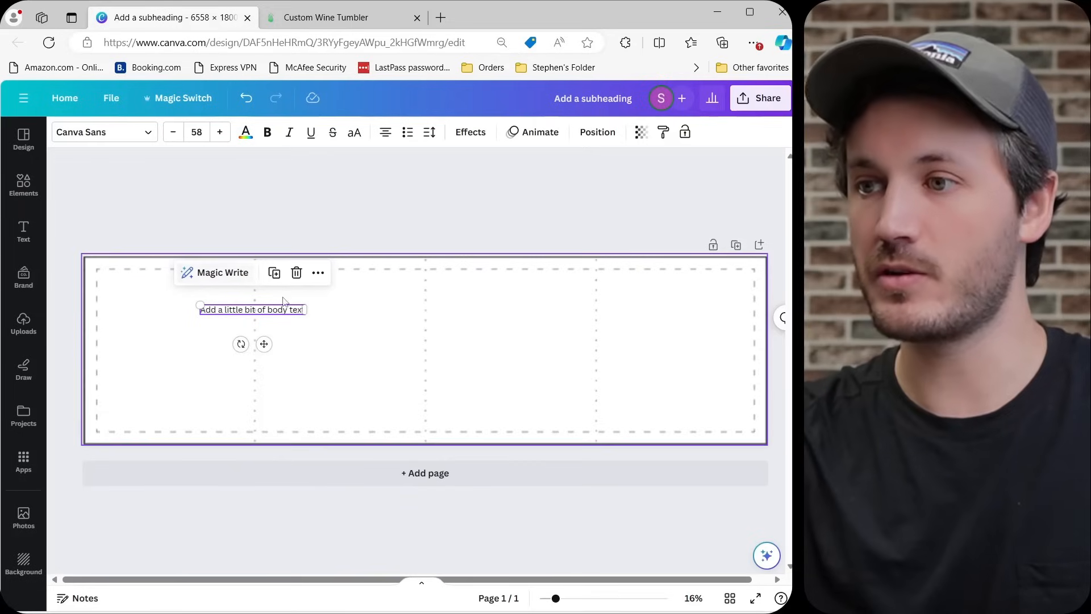
Duplicate the body text box three times and stack the copies below the original along the first vertical guide.
scroll(318, 308, "up", 4)
scroll(282, 316, "left", 2)
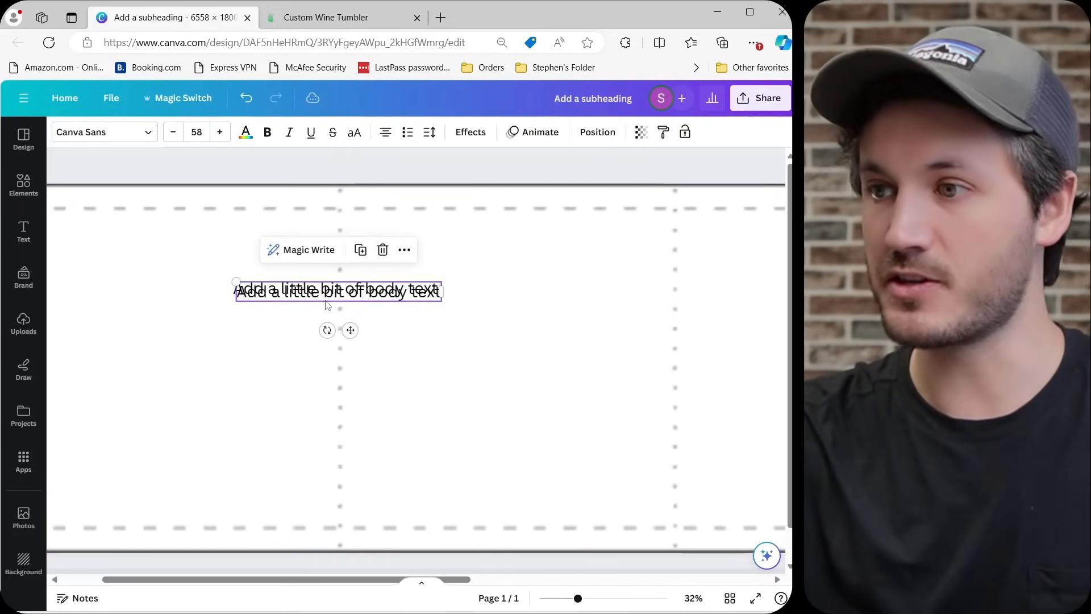
left_click_drag(325, 309, 316, 478)
key("ctrl+d")
key("ctrl+d")
Replace the placeholder text of the upper three lines with "Sixty", "AND" and "Fabulous".
double_click(320, 288)
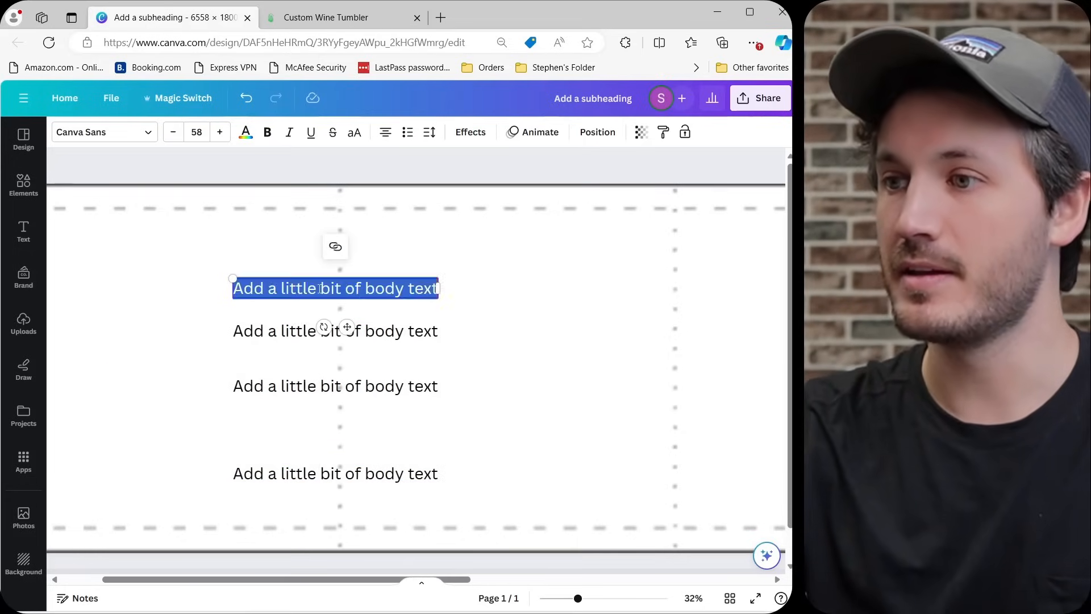
type("Sixty")
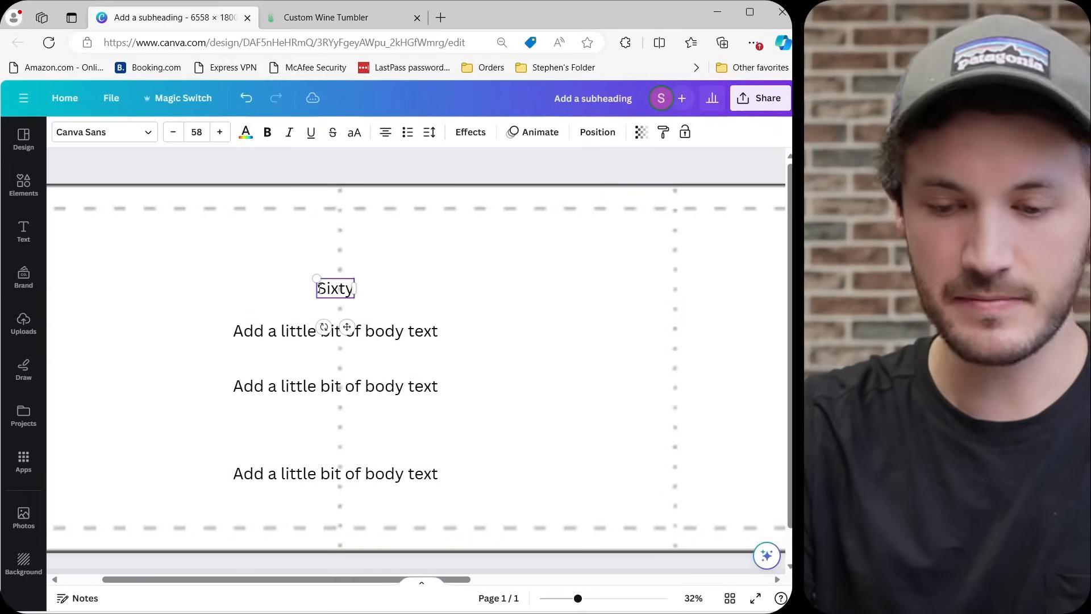
left_click(299, 333)
left_click(299, 333)
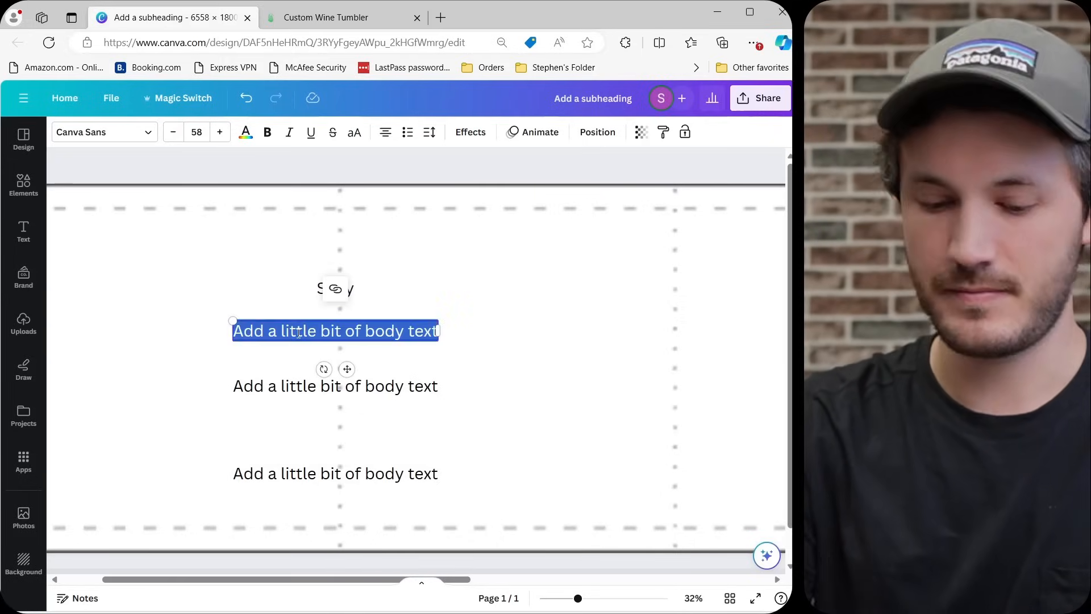
type("AND")
left_click(338, 387)
left_click(338, 386)
type("Fabulous")
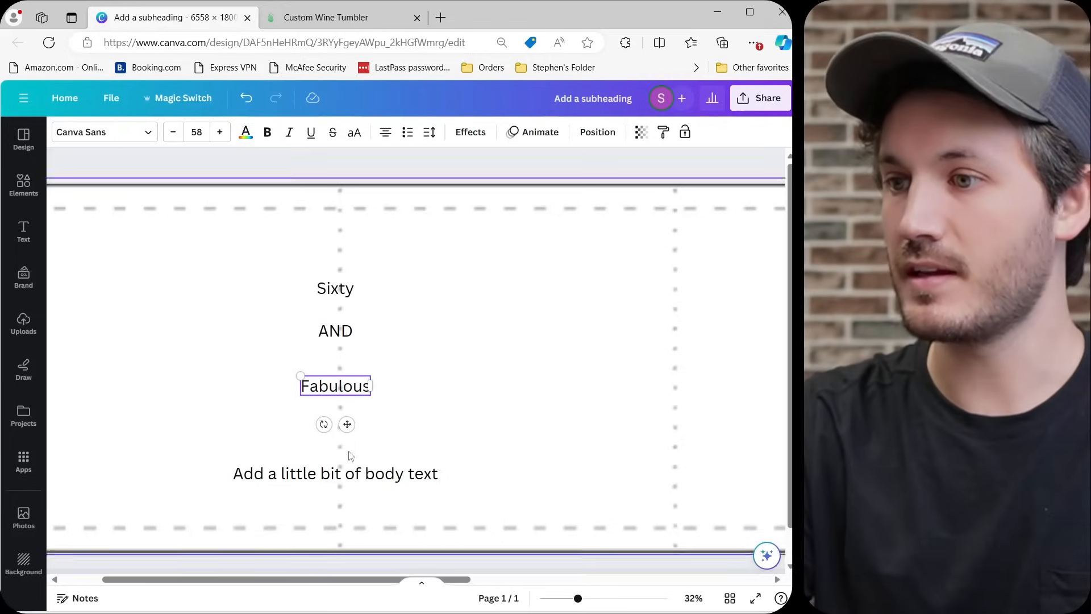
Replace the placeholder text of the lowest line with the recipient's first name in capitals.
left_click(351, 480)
left_click(351, 480)
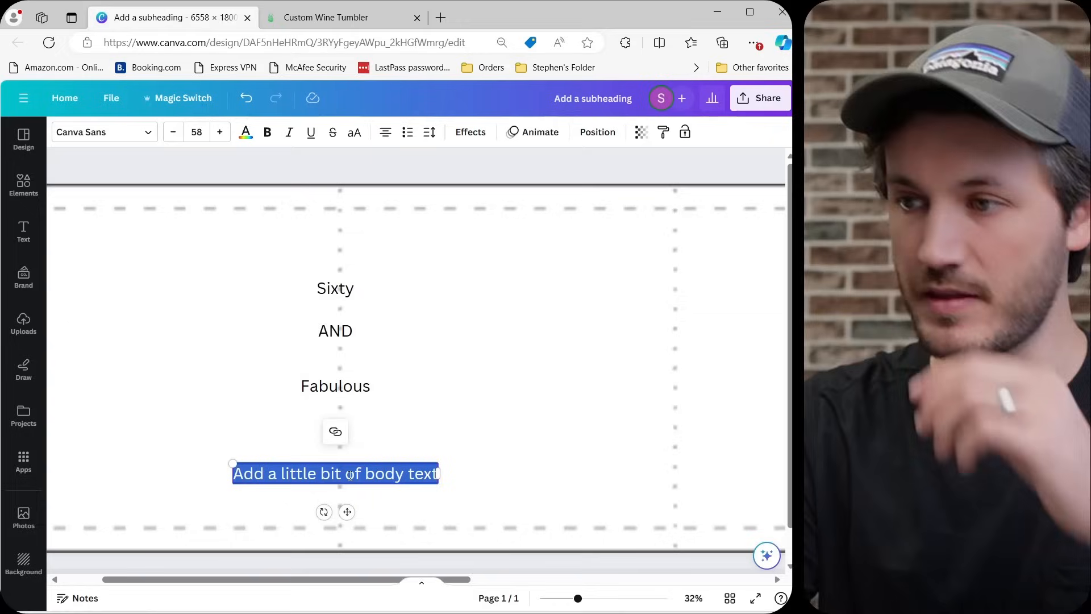
type("CAR")
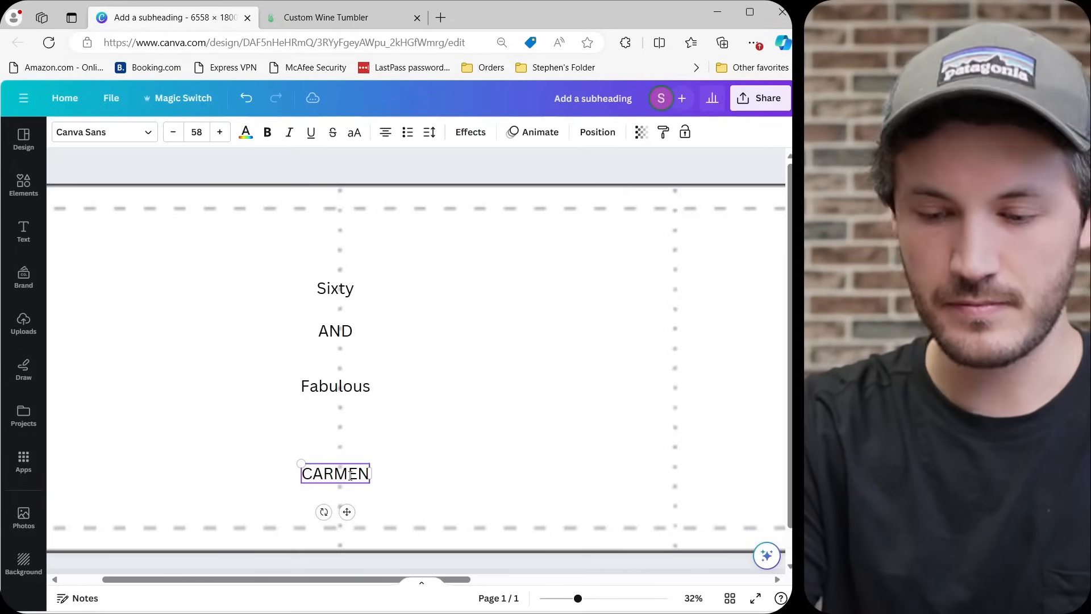
type("MEN")
left_click(477, 289)
Enlarge the "Sixty" text to size 158, "AND" to about 95.4 and "Fabulous" to 102.
left_click(351, 290)
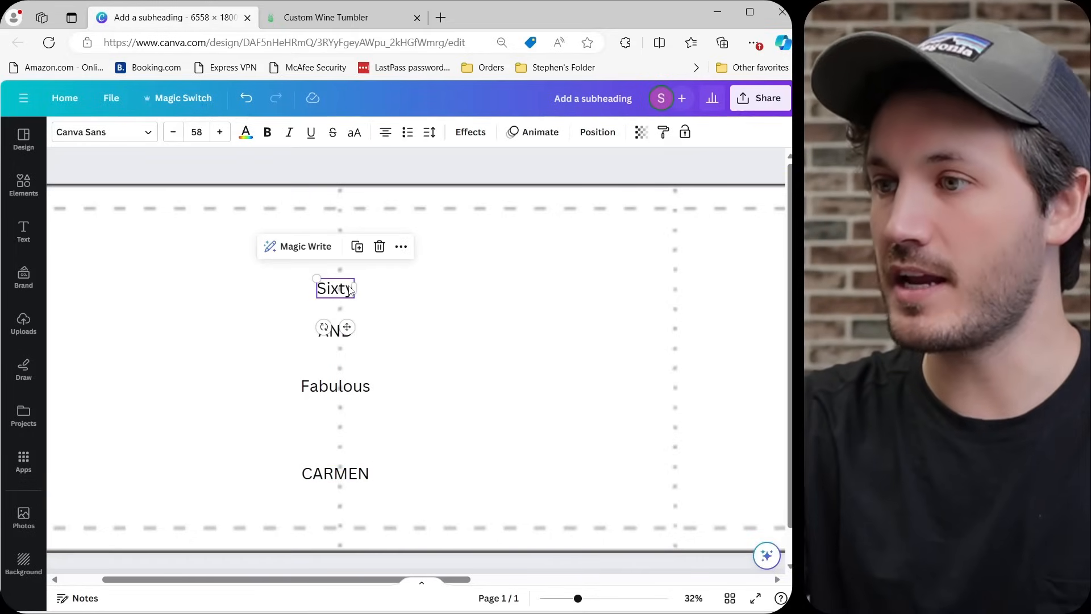
left_click_drag(358, 274, 416, 235)
left_click(338, 332)
left_click_drag(317, 342, 296, 358)
left_click(352, 393)
left_click_drag(370, 397, 418, 449)
left_click(448, 326)
Set the font of the "Sixty" and "Fabulous" lines to Daydream.
left_click(386, 292)
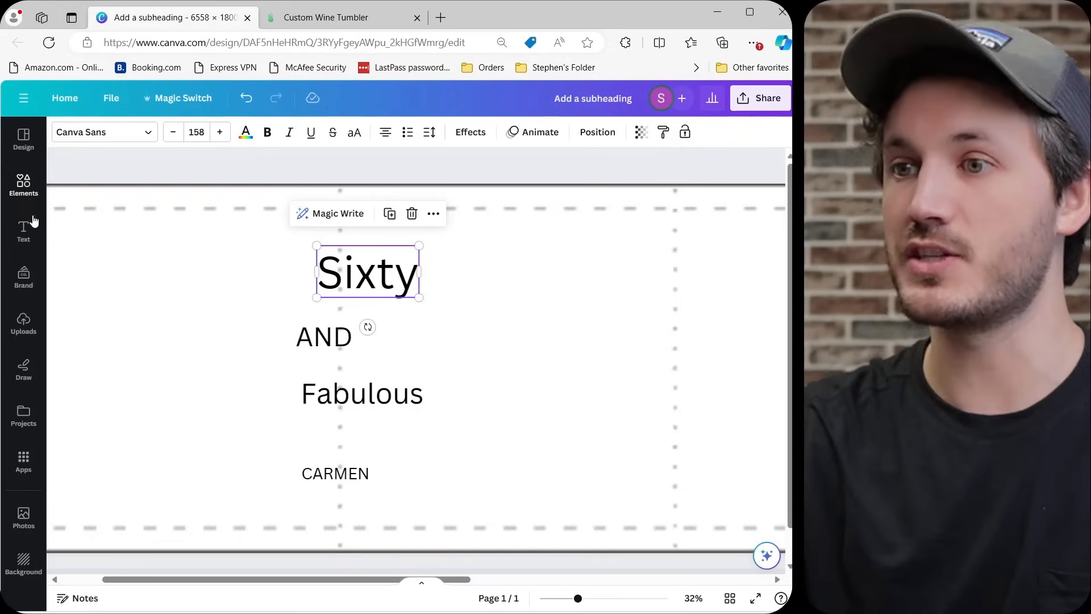
left_click(115, 133)
type("day")
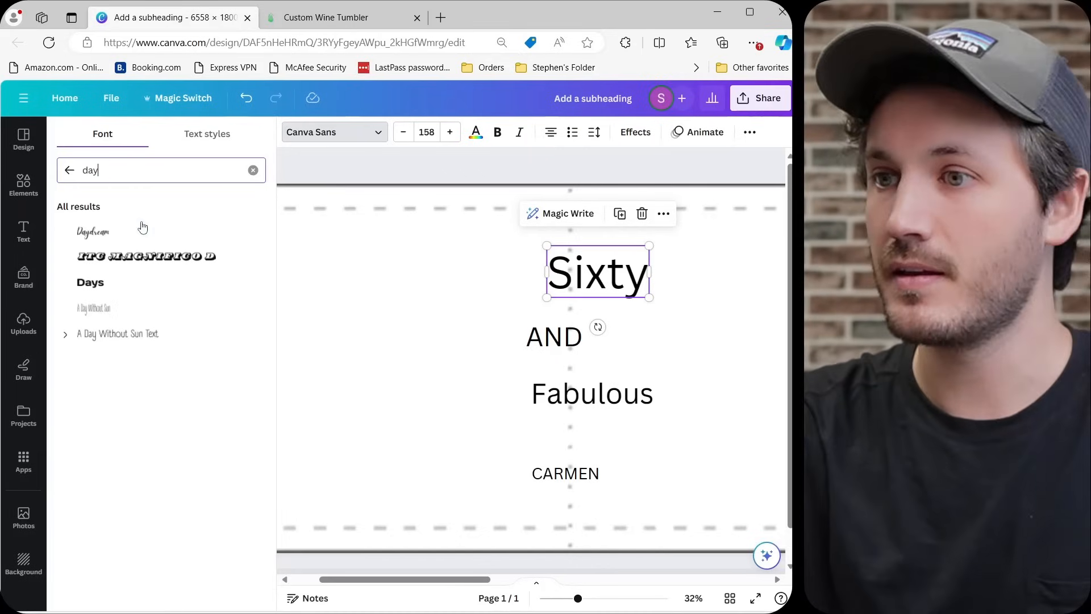
left_click(149, 233)
left_click(559, 386)
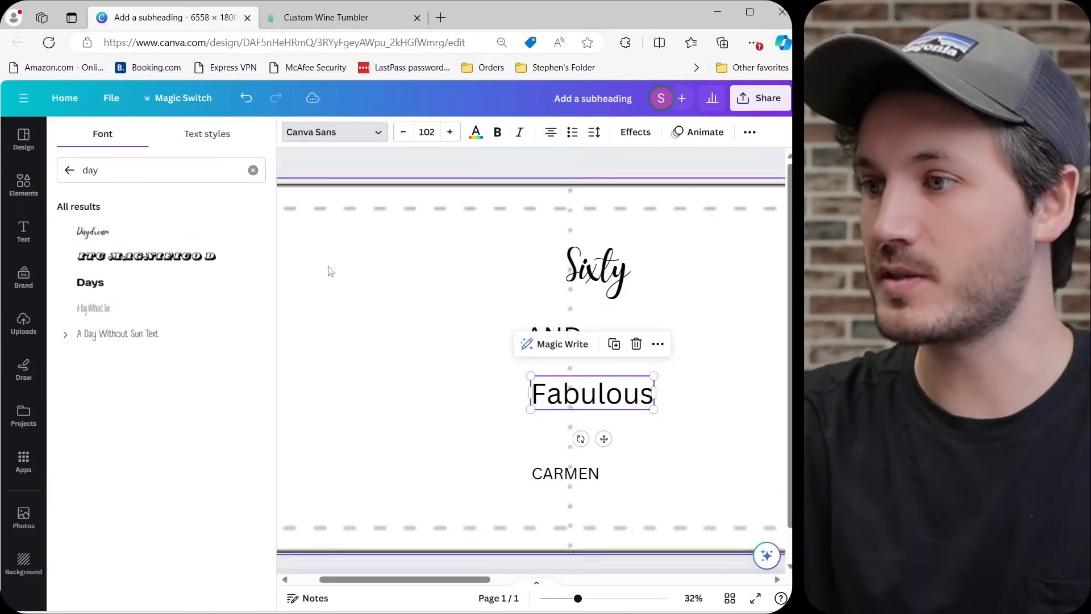
left_click(116, 232)
left_click(449, 288)
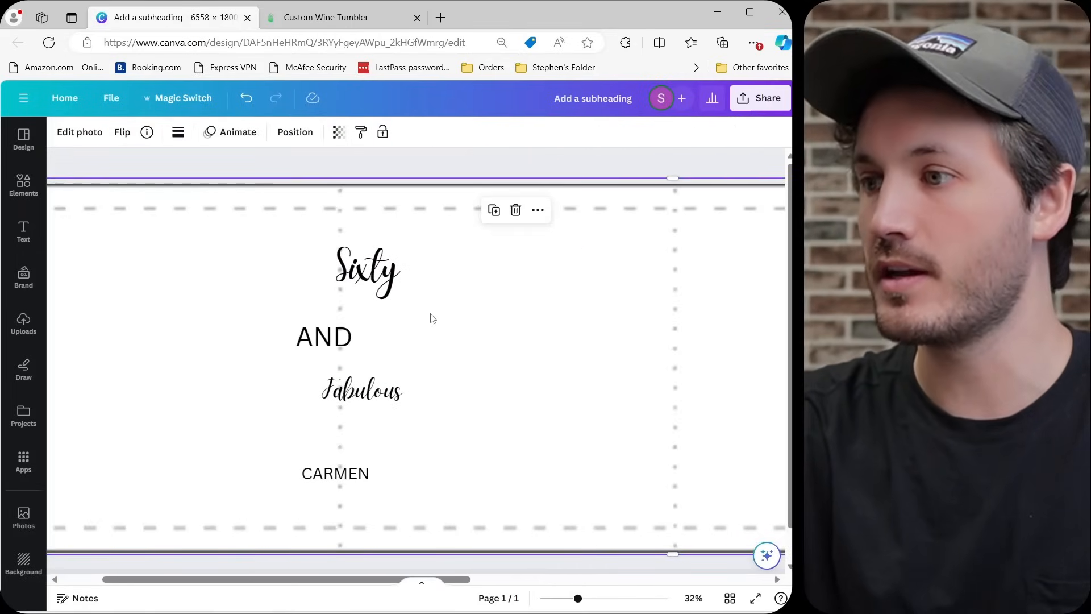
Set the font of the "AND" line and the first-name line to Pompiere.
left_click(340, 339)
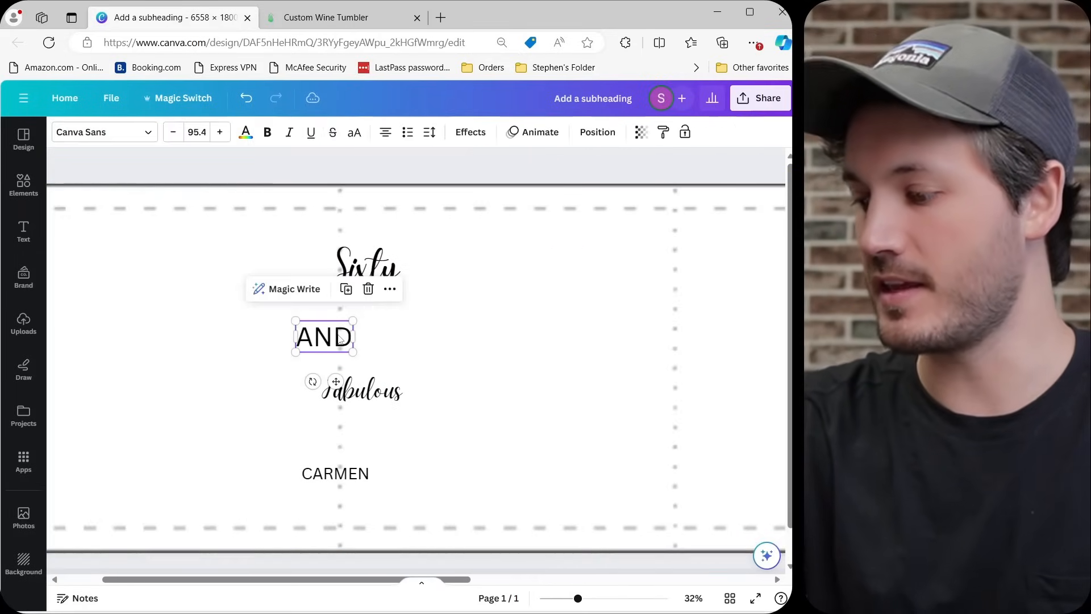
left_click(102, 136)
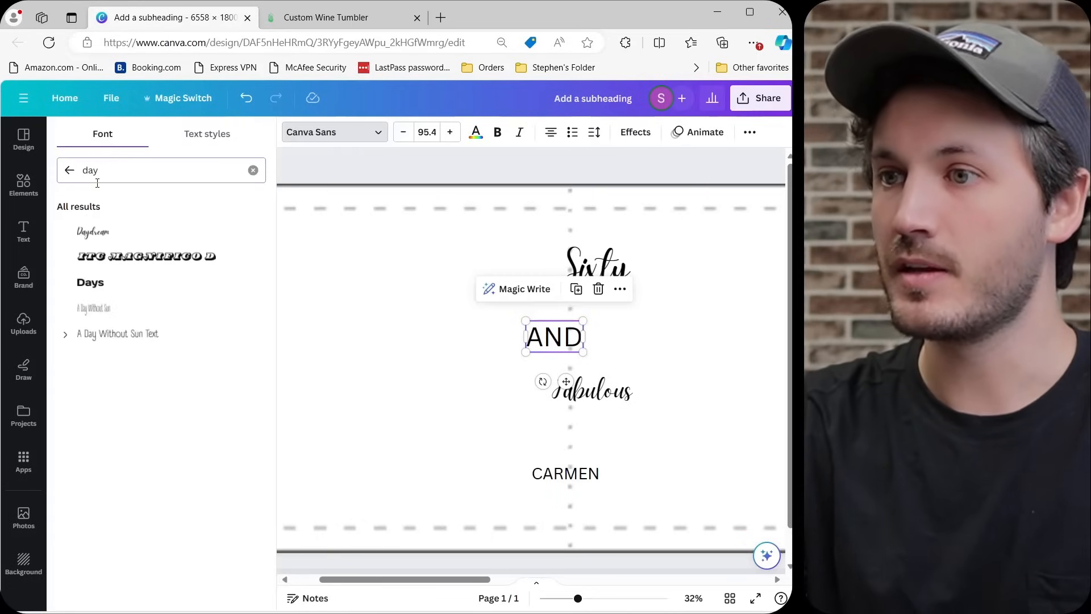
type("po")
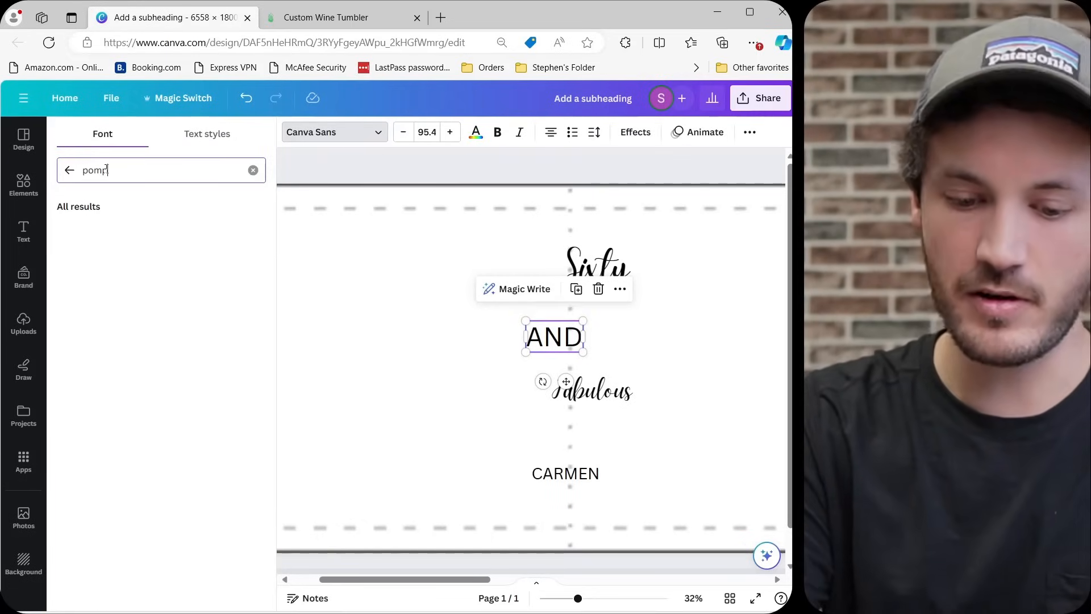
type("mp")
left_click(99, 232)
left_click(585, 470)
left_click(95, 232)
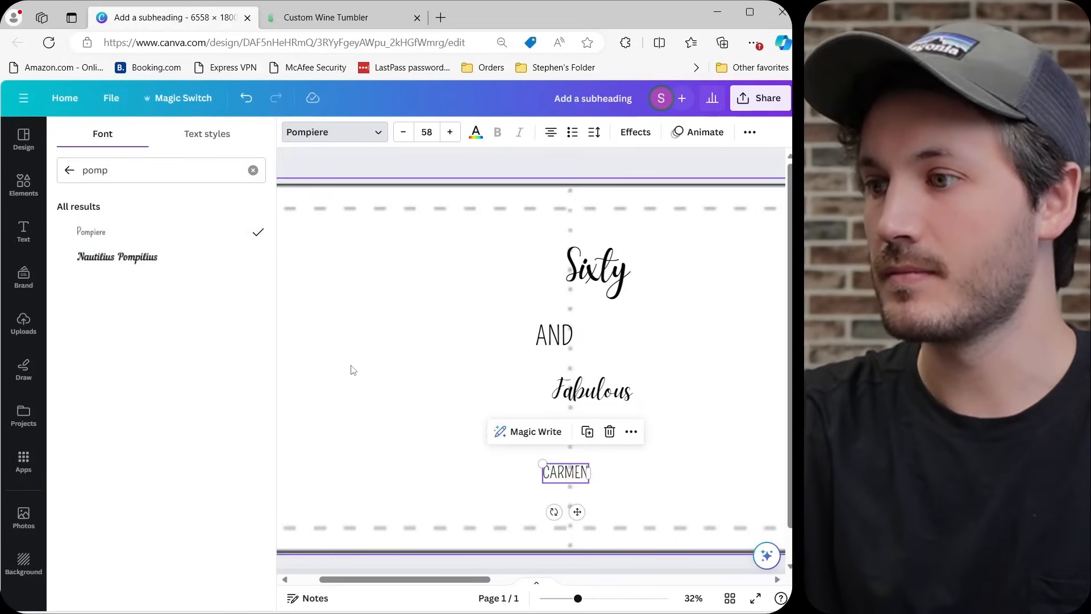
left_click(383, 445)
Enlarge the recipient's first-name line to font size 113.
left_click(355, 472)
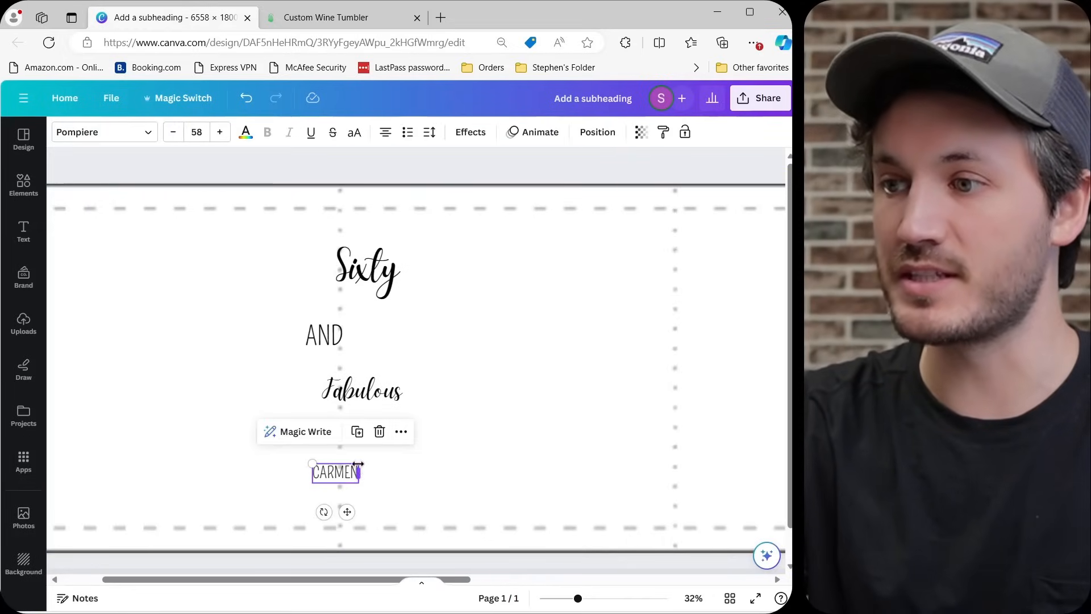
left_click_drag(358, 458, 402, 445)
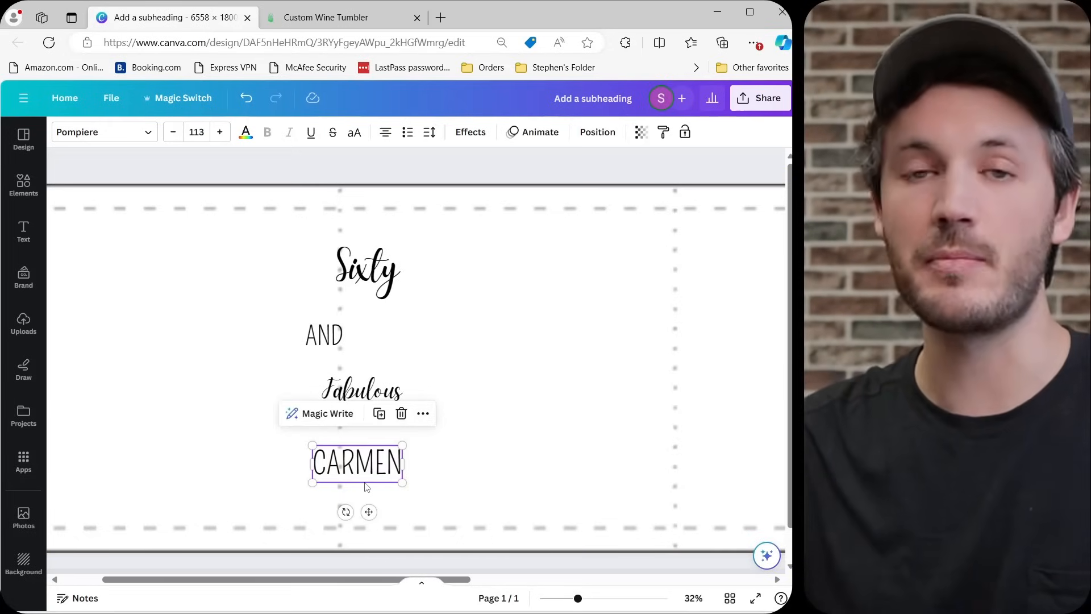
left_click(469, 328)
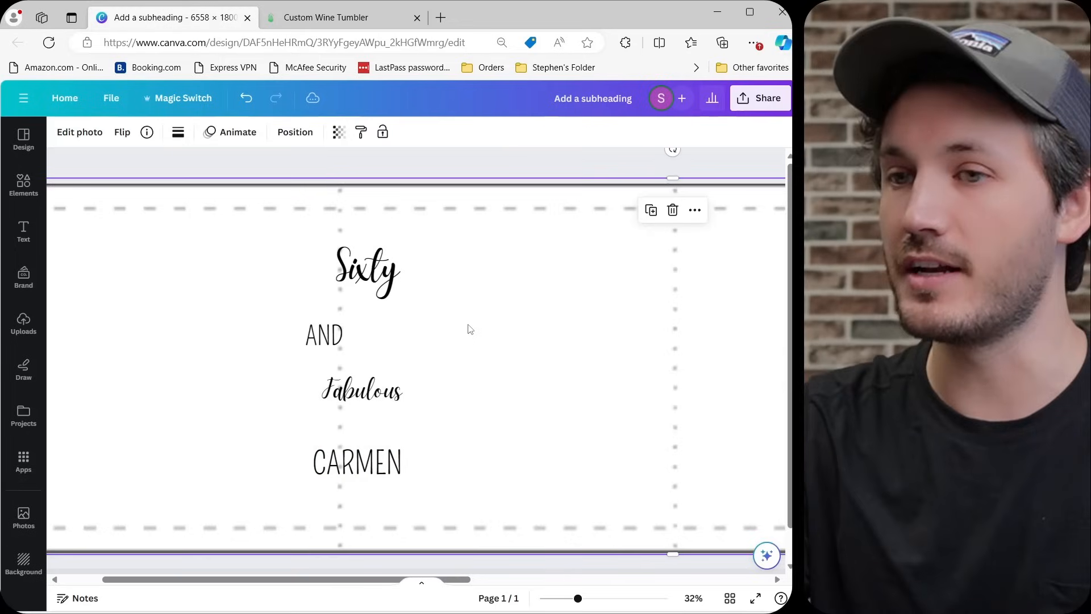
Enlarge "Sixty" to size 255 and "AND" to size 131, placing them one below the other around the first dotted guide.
left_click_drag(340, 263, 270, 196)
left_click_drag(322, 243, 339, 270)
left_click(326, 341)
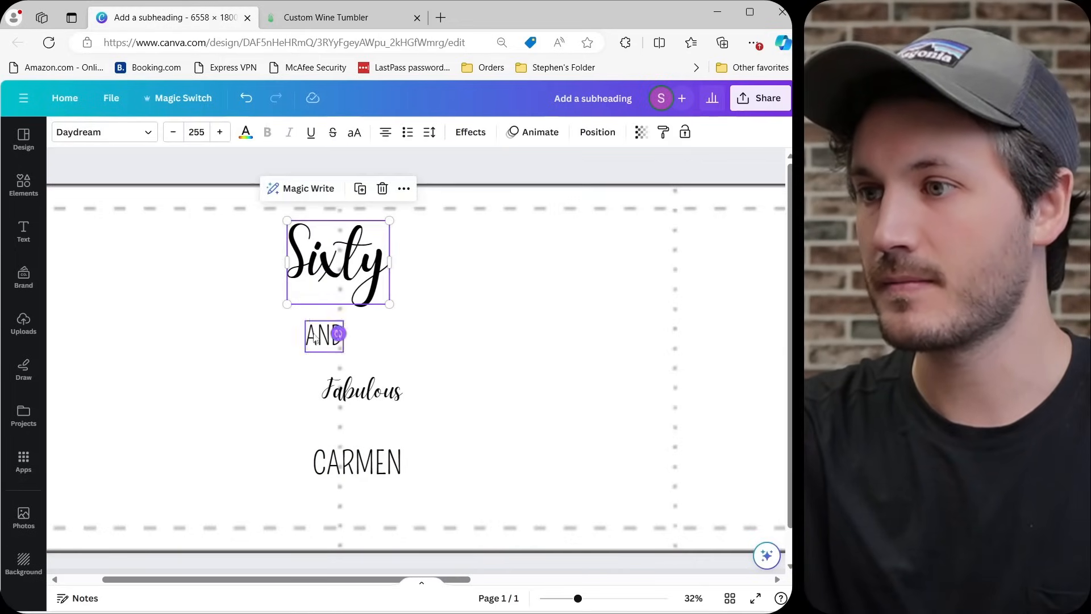
left_click_drag(342, 351, 361, 363)
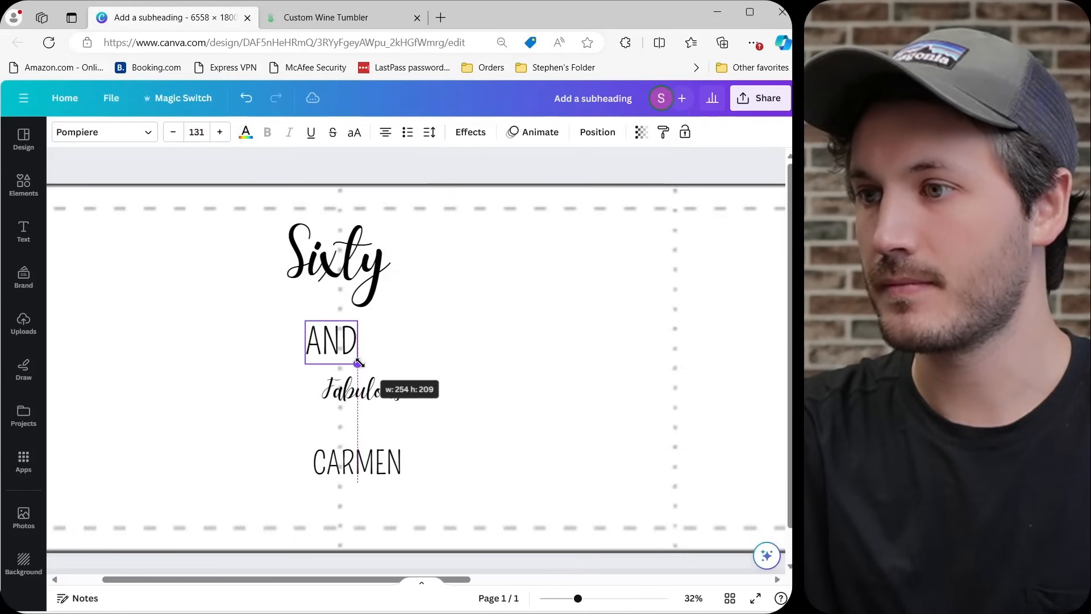
left_click(366, 349)
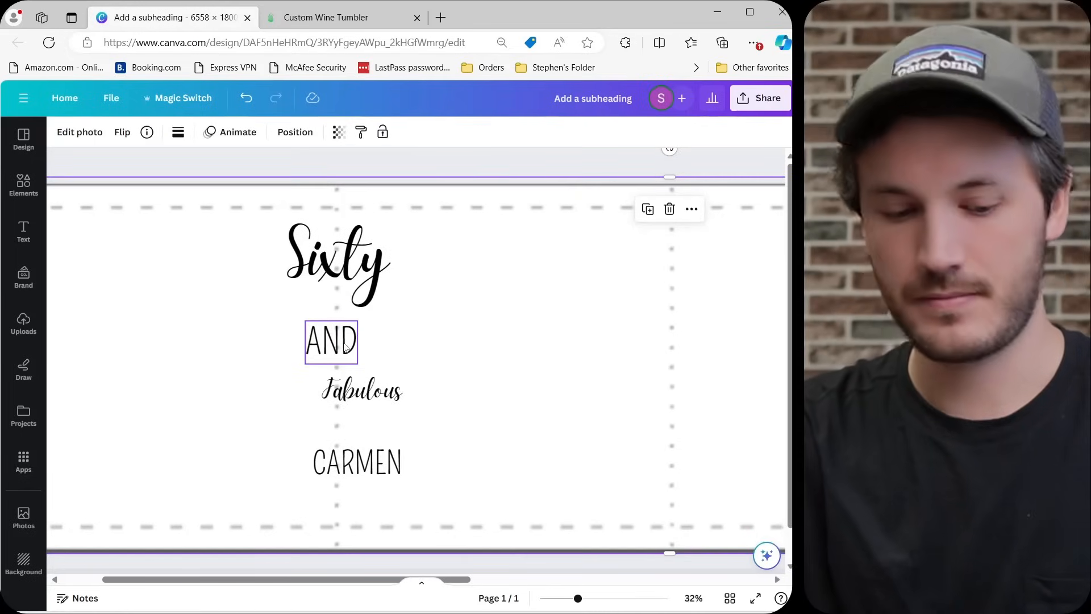
left_click_drag(330, 337, 338, 328)
Enlarge "Fabulous" until it is wider than "Sixty" and place it directly beneath "AND".
left_click(330, 404)
left_click_drag(322, 407, 236, 445)
left_click_drag(330, 408, 342, 379)
left_click(480, 325)
Tighten the stacking of "AND" and "Fabulous" under "Sixty", and lower the first-name line to the lower dashed margin, centred under "Sixty".
left_click(342, 343)
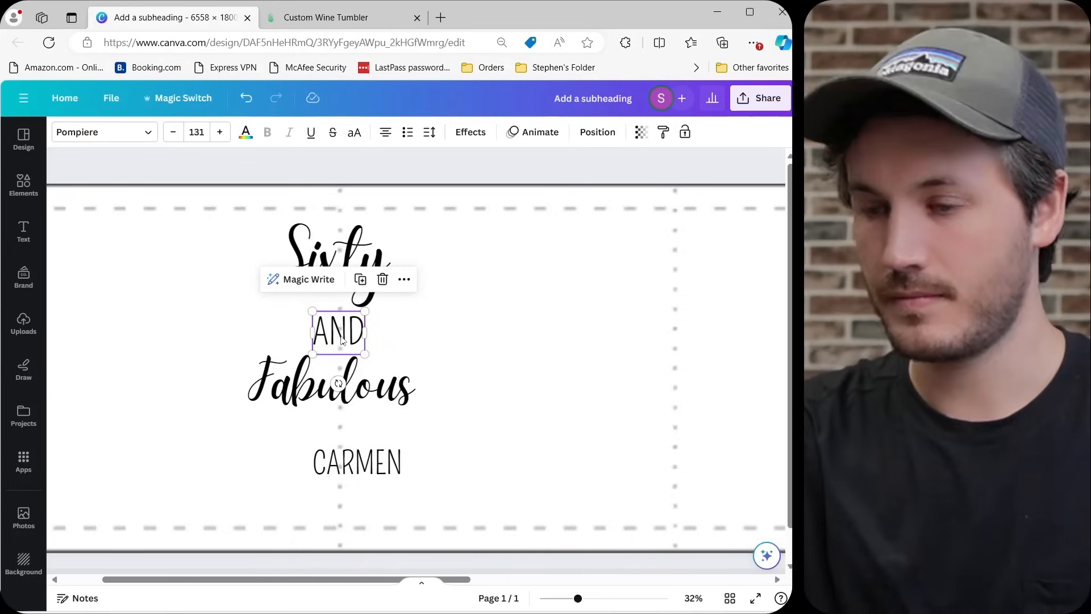
left_click(335, 338)
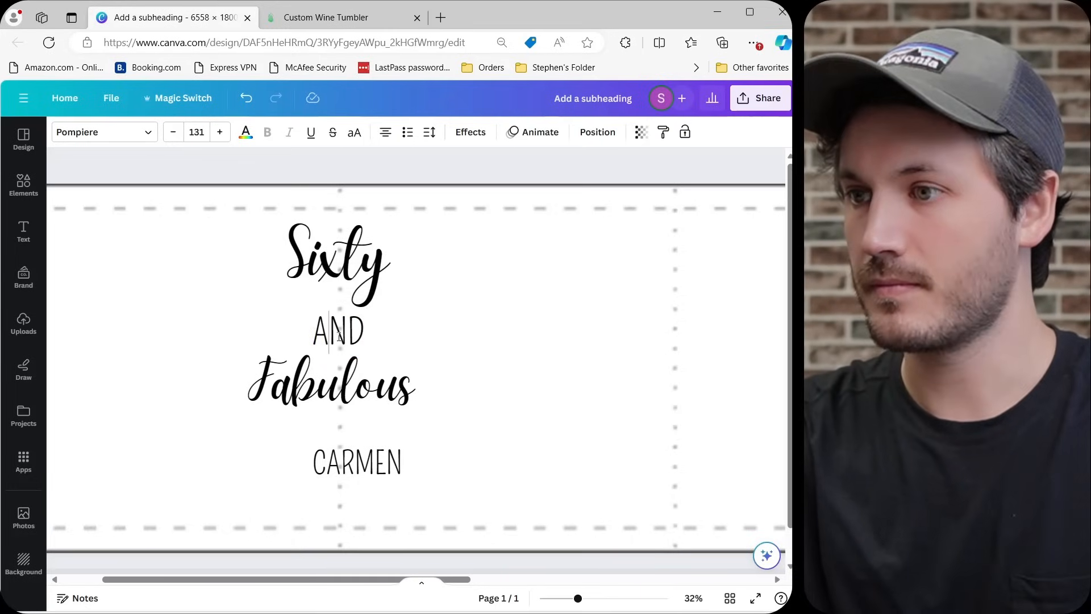
left_click(396, 333)
left_click_drag(351, 335, 344, 332)
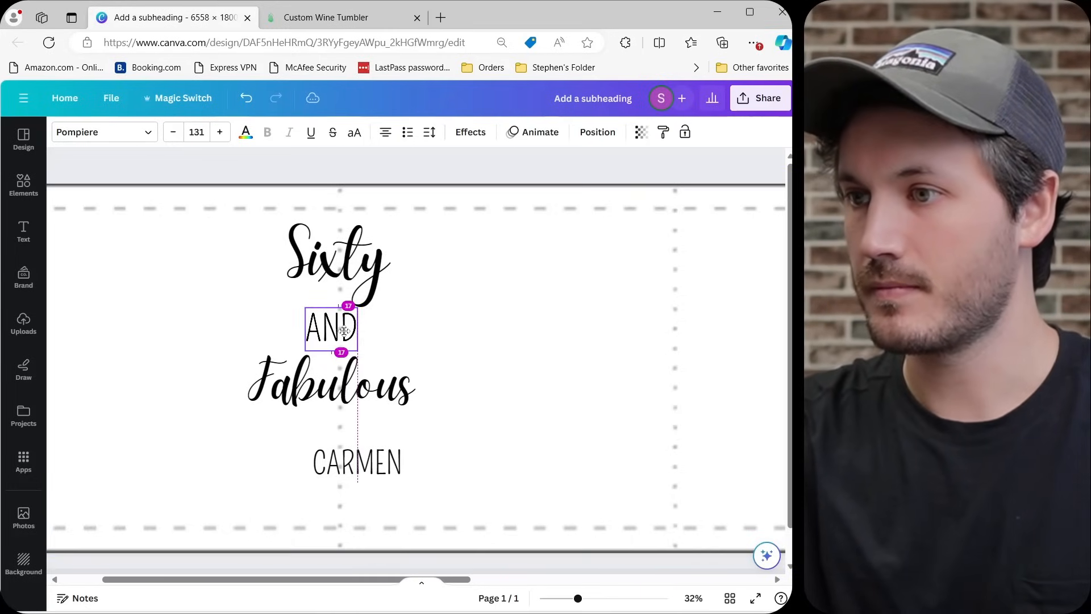
left_click(372, 389)
left_click_drag(372, 390, 368, 375)
left_click(429, 399)
left_click_drag(384, 456, 365, 484)
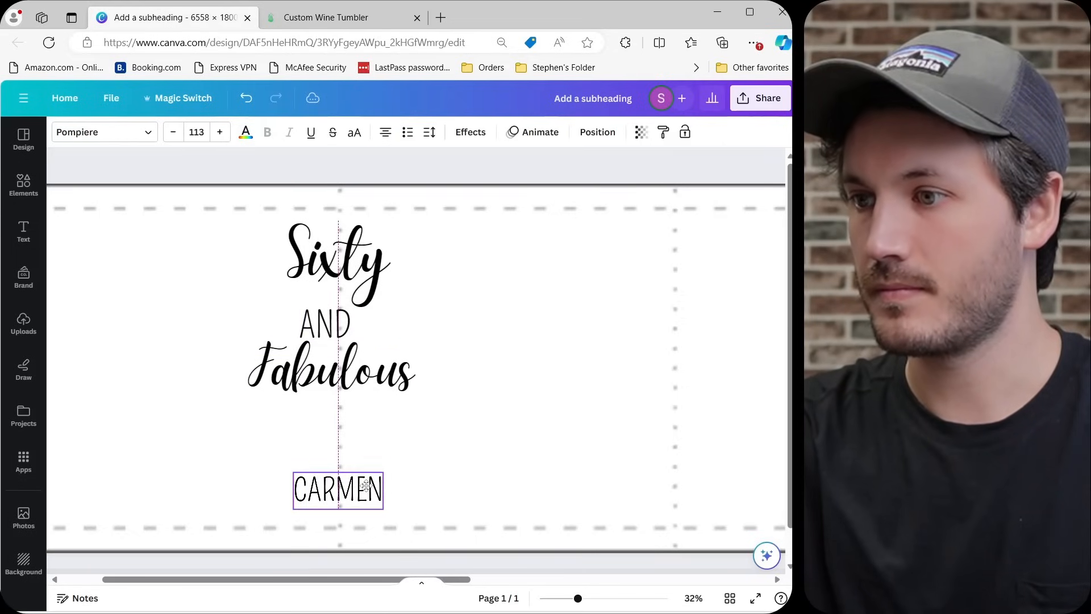
left_click(432, 401)
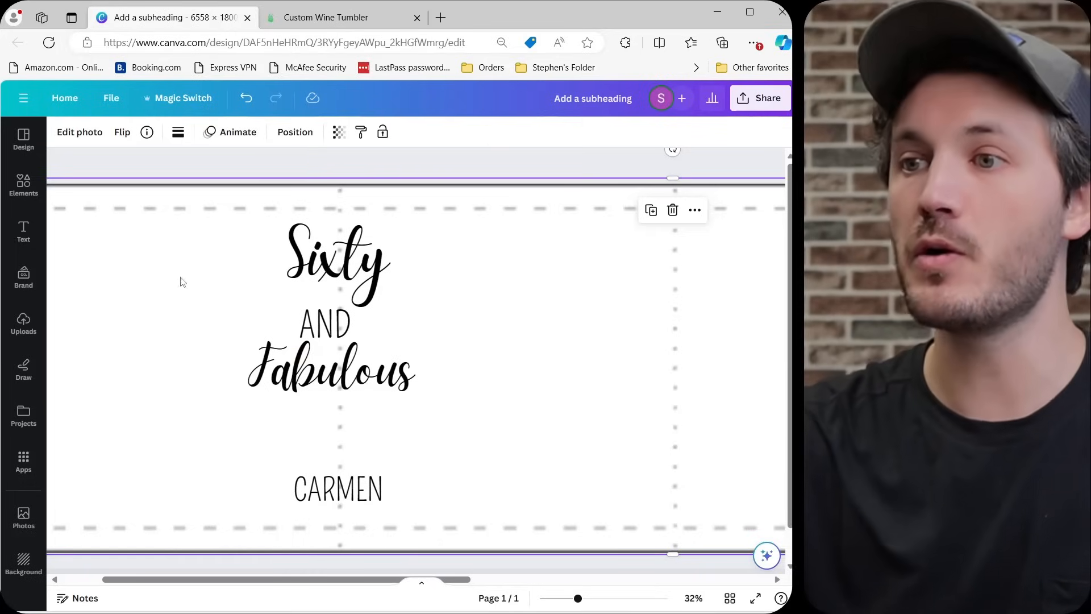
Search the design elements for "floral" and show all matching graphics.
left_click(23, 185)
left_click(135, 139)
type("floral")
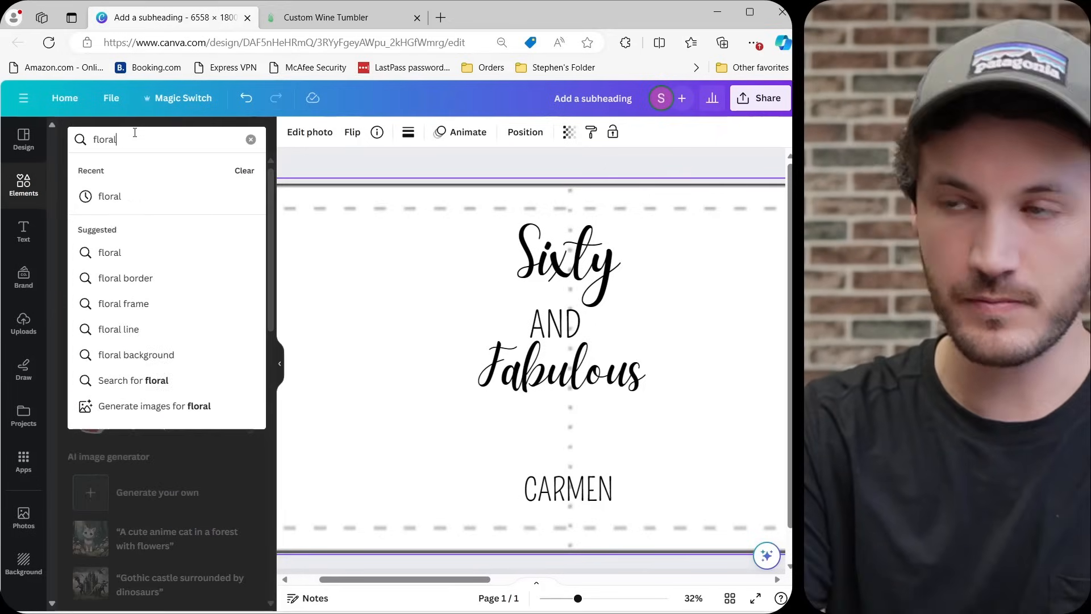
key("Return")
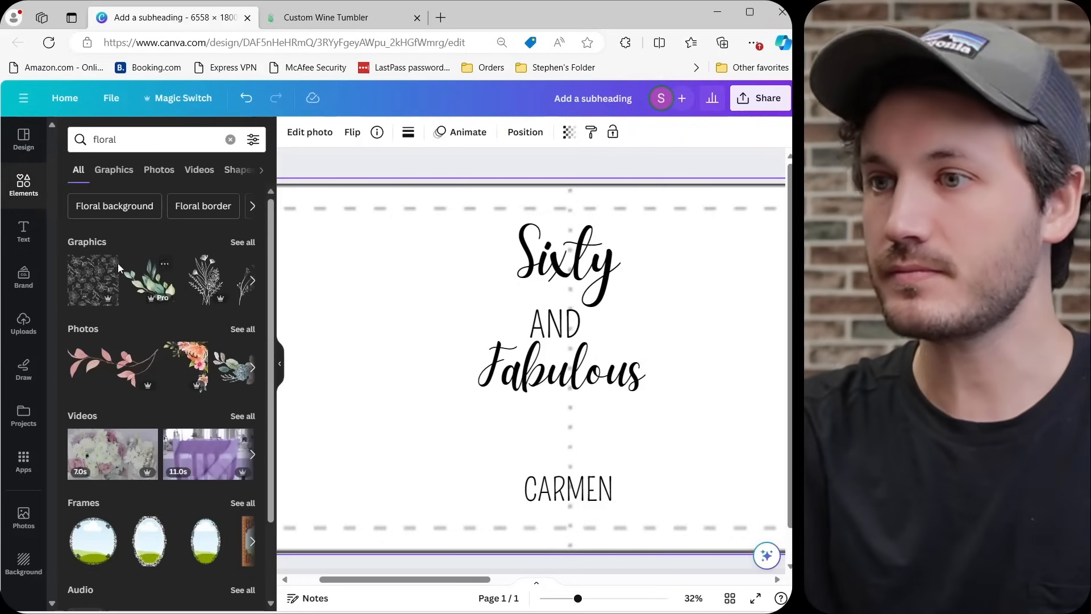
left_click(251, 243)
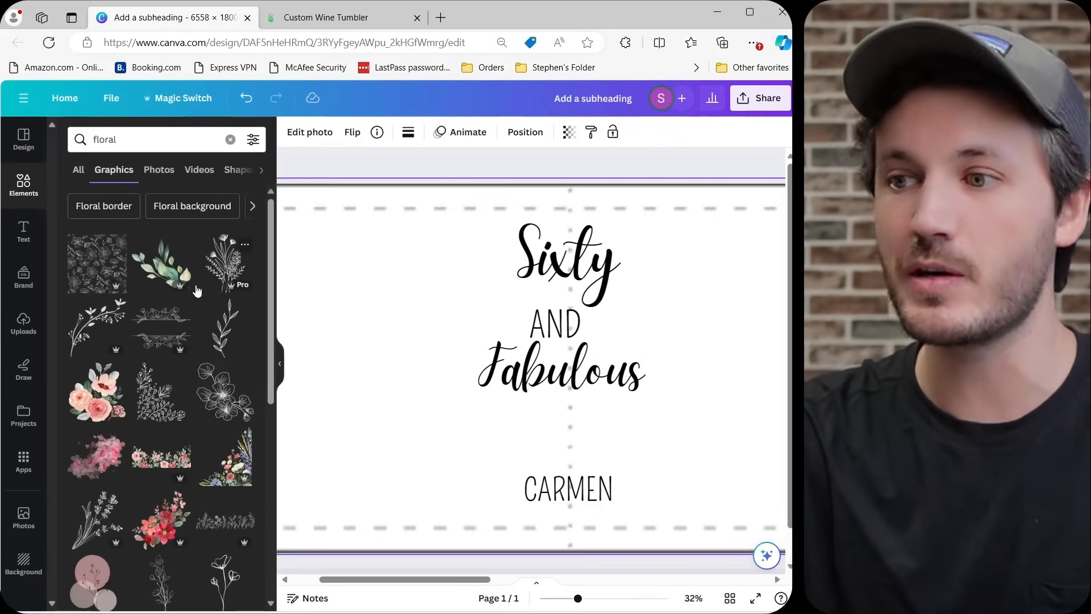
Add the peach and coral rose bouquet graphic with green leaves to the design.
scroll(196, 290, "down", 3)
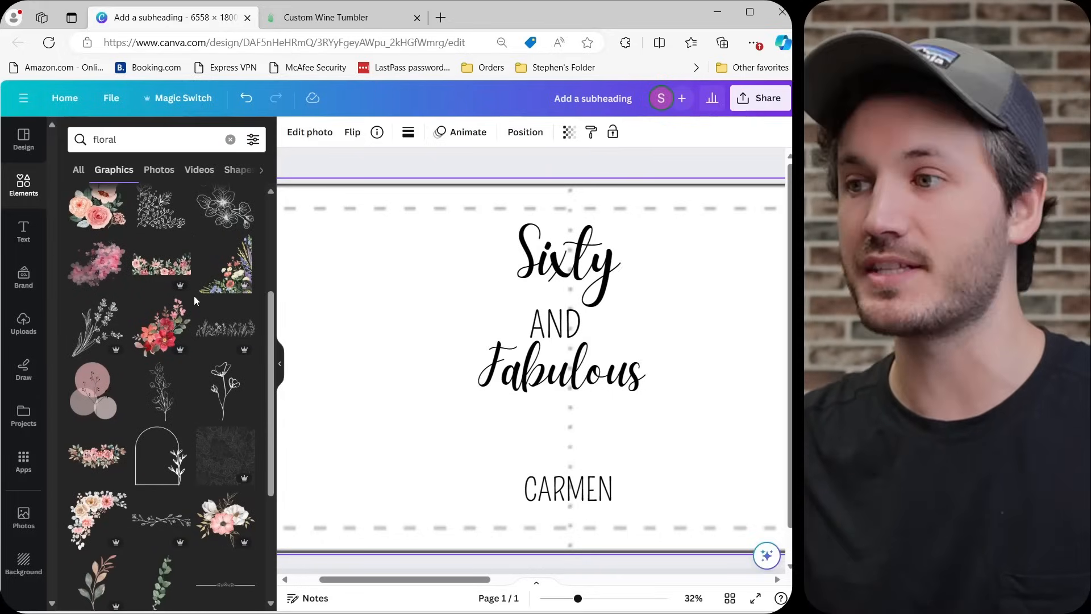
scroll(196, 297, "down", 3)
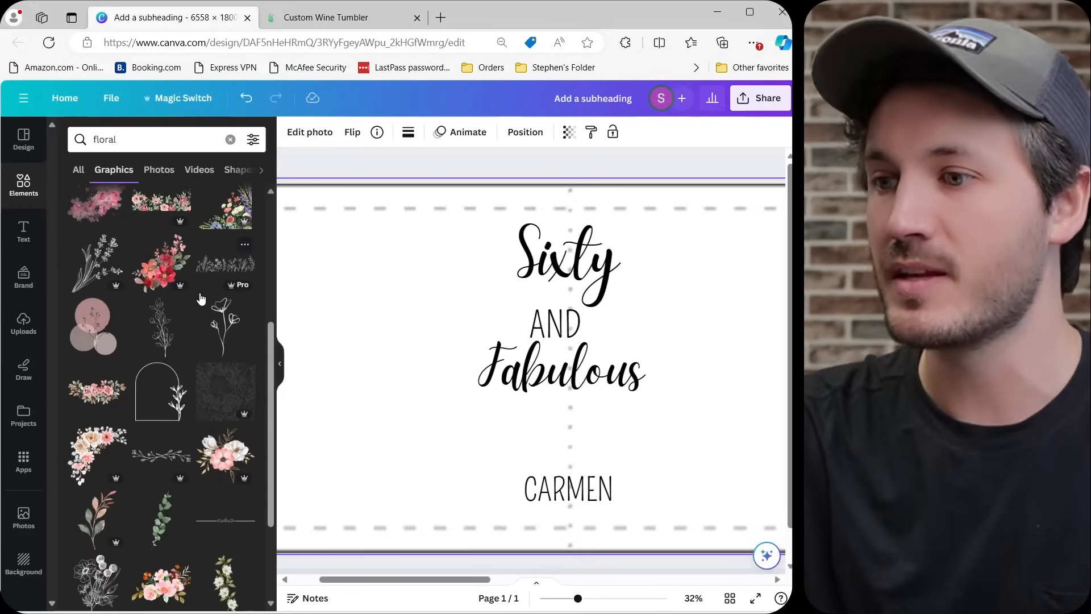
scroll(200, 298, "down", 2)
scroll(200, 298, "down", 3)
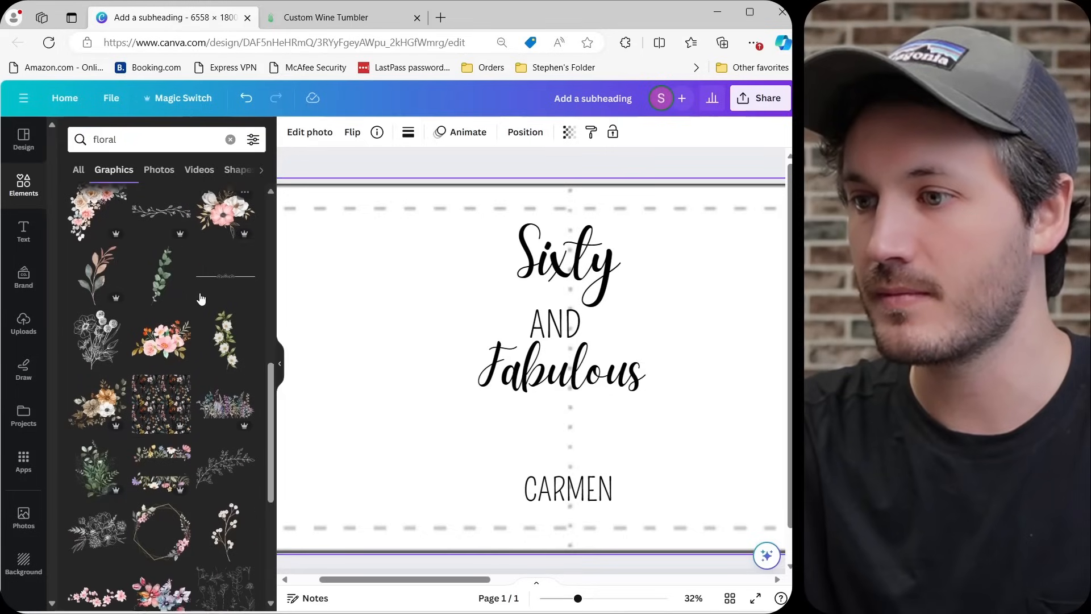
scroll(199, 292, "down", 3)
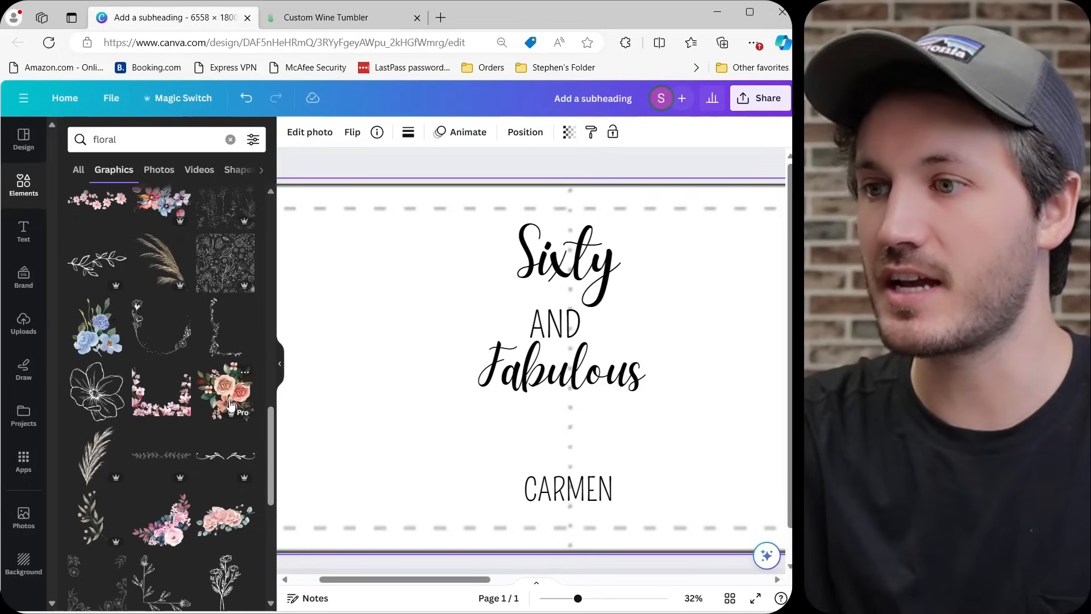
left_click(231, 404)
left_click(280, 363)
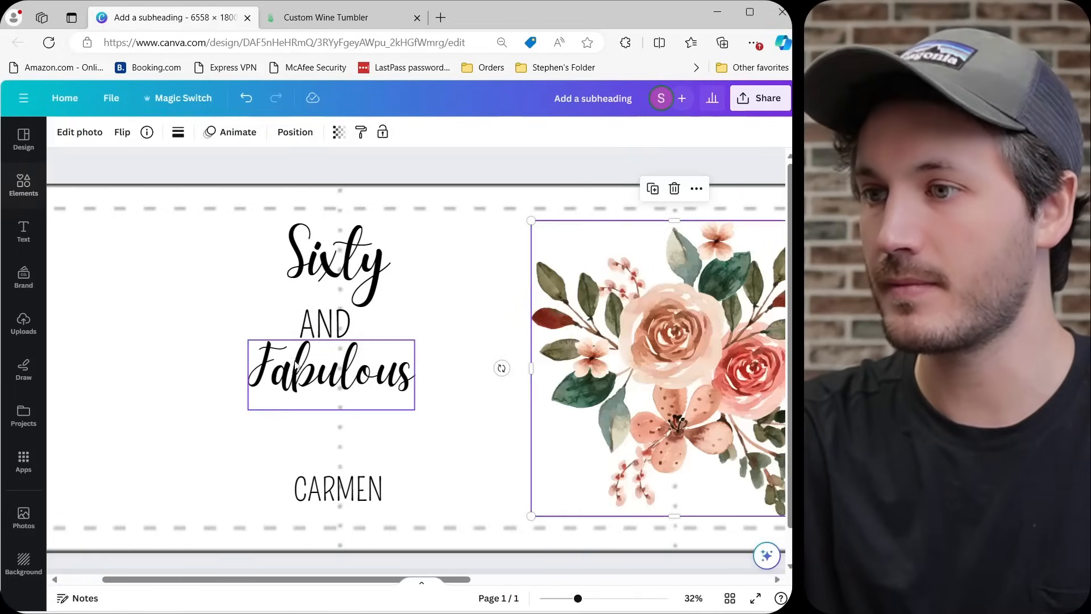
Shrink the bouquet to about 338 × 349 px and place it with an overlapping duplicate between "Fabulous" and the first-name line.
left_click_drag(739, 272, 455, 279)
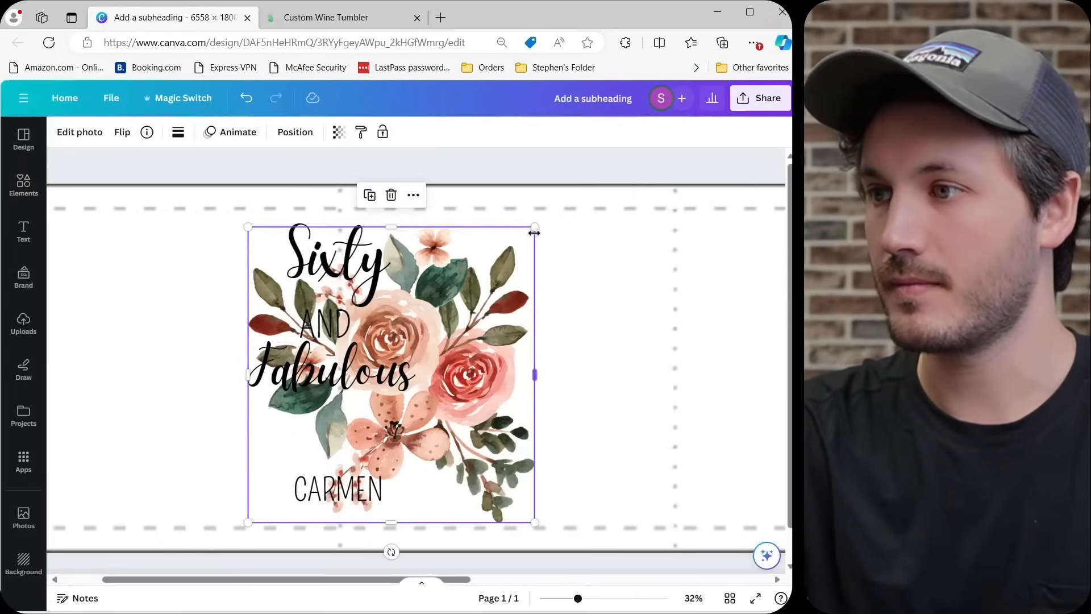
left_click_drag(527, 233, 317, 430)
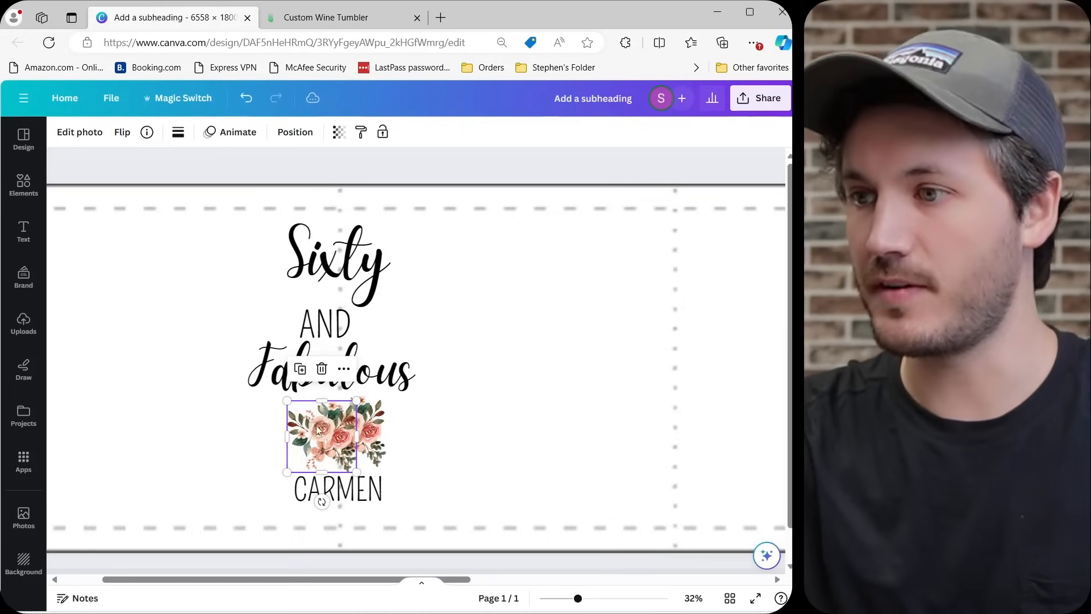
Flip one bouquet copy horizontally and shift it outward so the two bouquets form a mirrored, slightly overlapping pair.
left_click(122, 132)
left_click(158, 171)
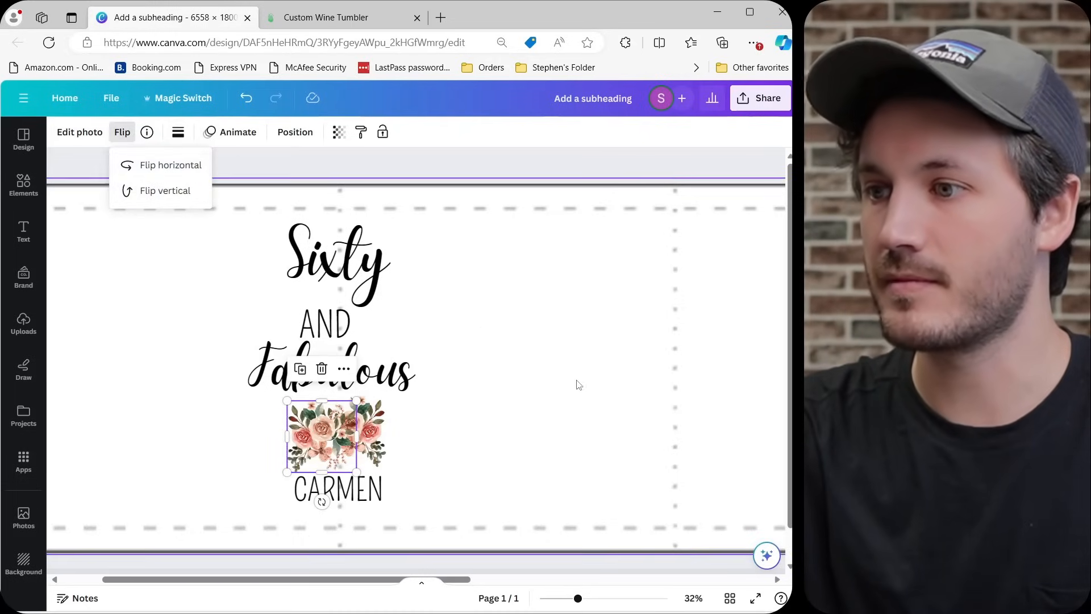
left_click(578, 388)
left_click_drag(332, 433, 307, 435)
left_click(372, 432)
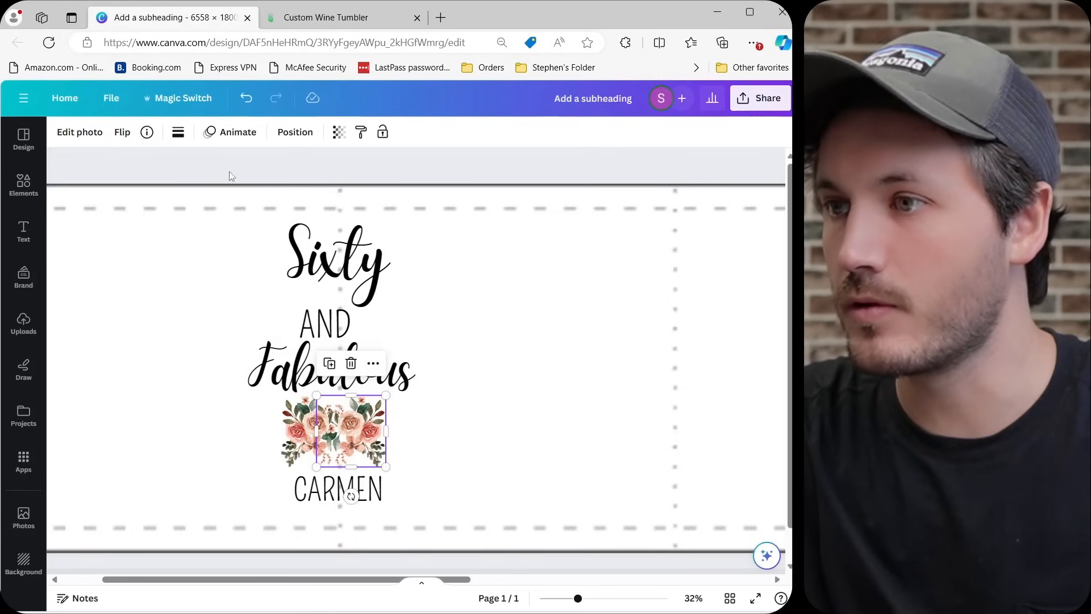
left_click(295, 132)
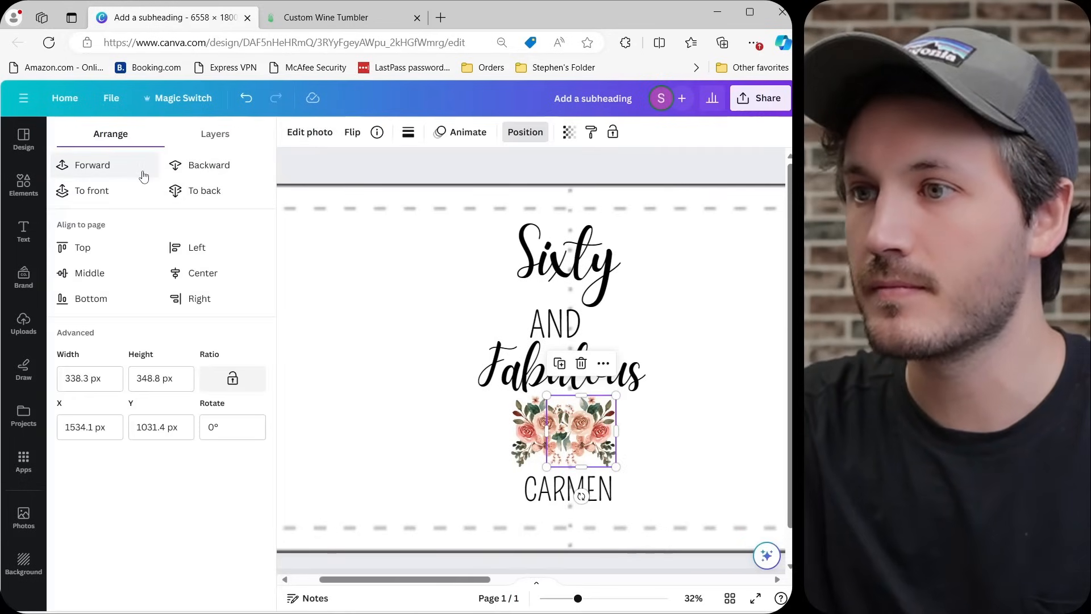
left_click(692, 470)
double_click(692, 469)
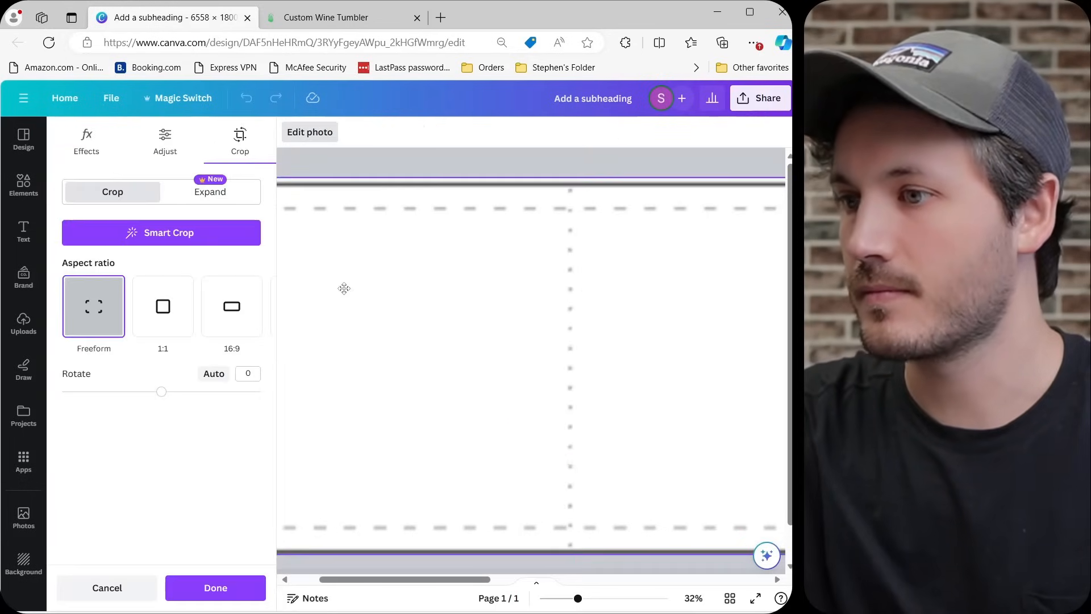
left_click(150, 586)
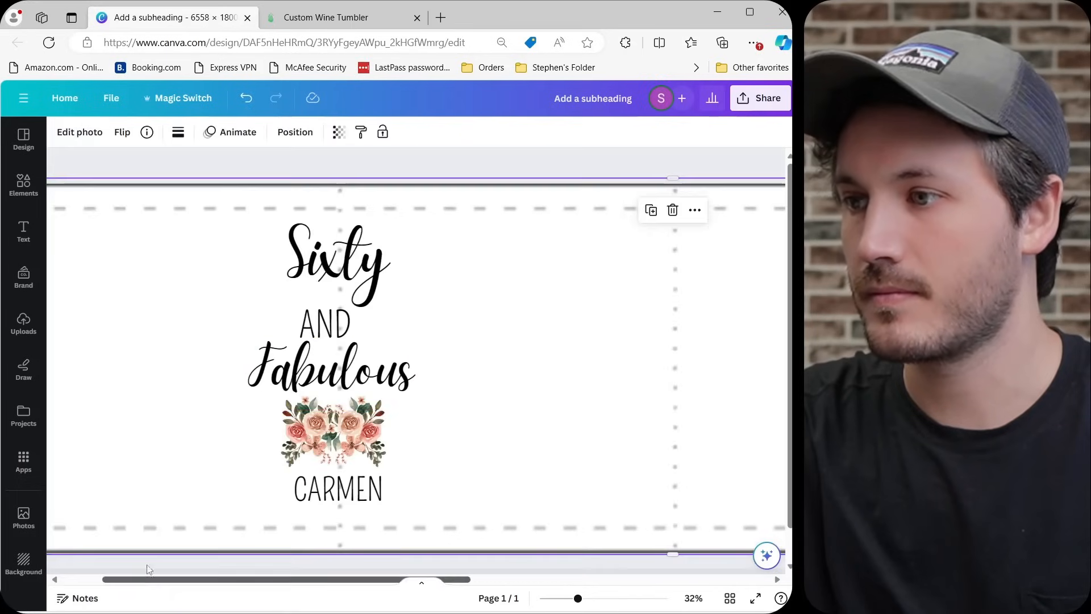
left_click(335, 159)
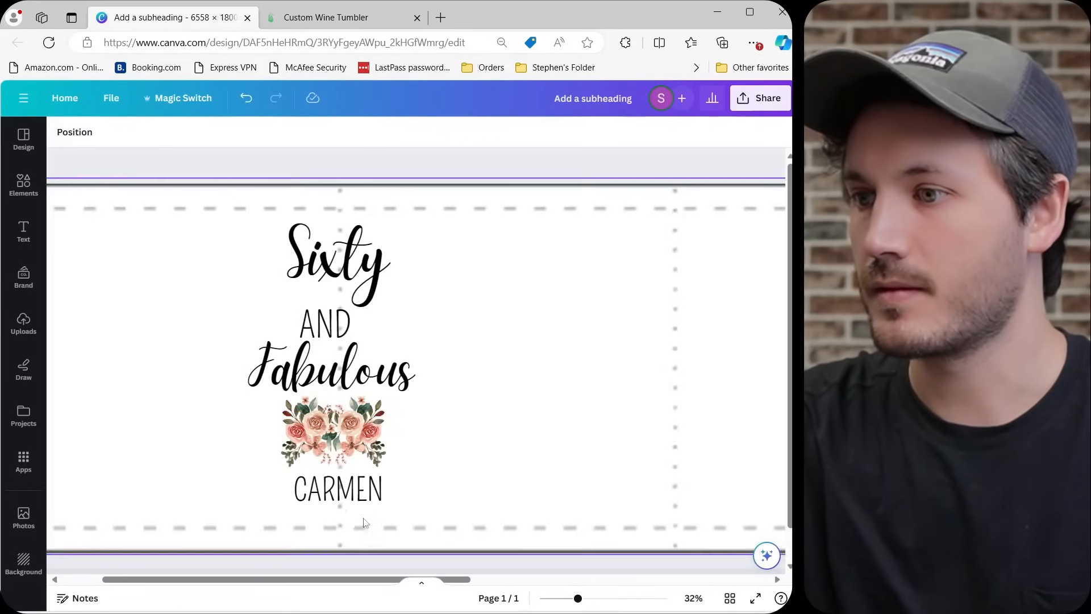
Centre the first-name line beneath the bouquet pair and nudge "AND" slightly upward.
left_click(342, 495)
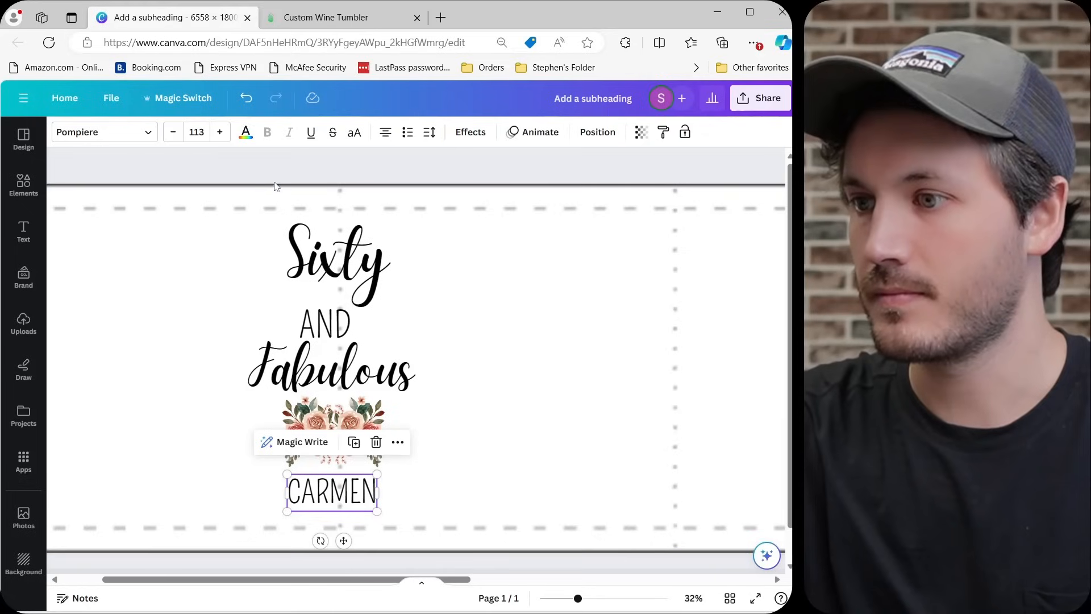
left_click(279, 156)
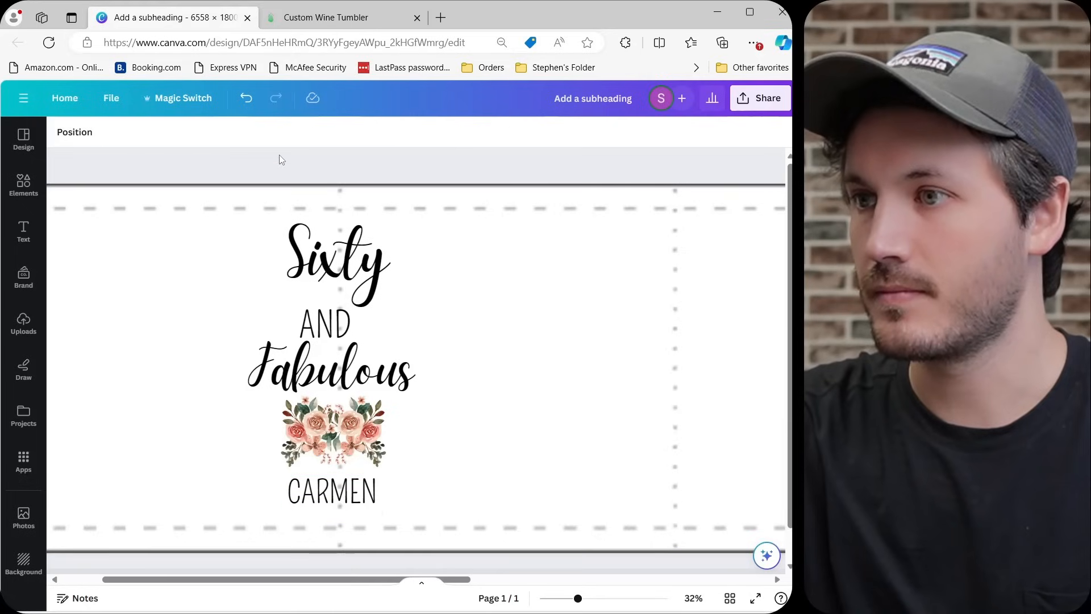
left_click(335, 326)
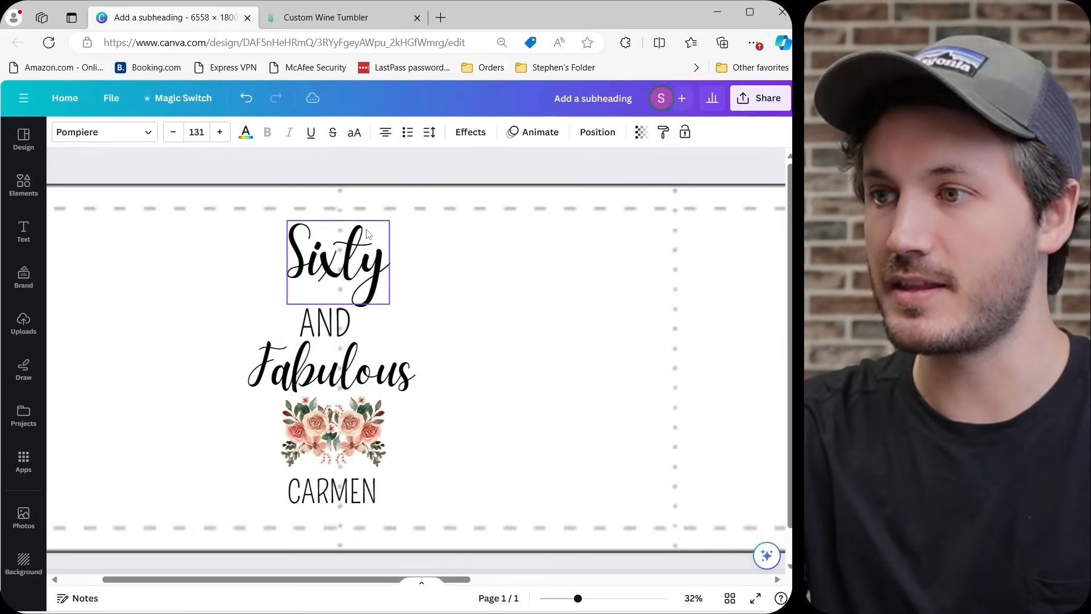
key("Escape")
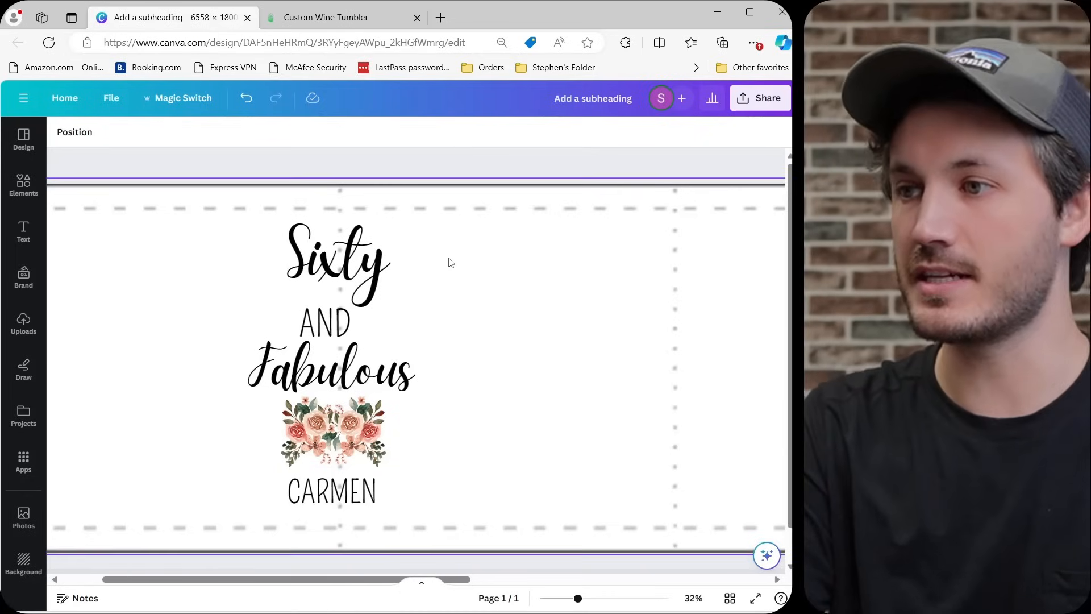
Lock the background template image and select all the text lines and bouquets together.
scroll(462, 264, "down", 3)
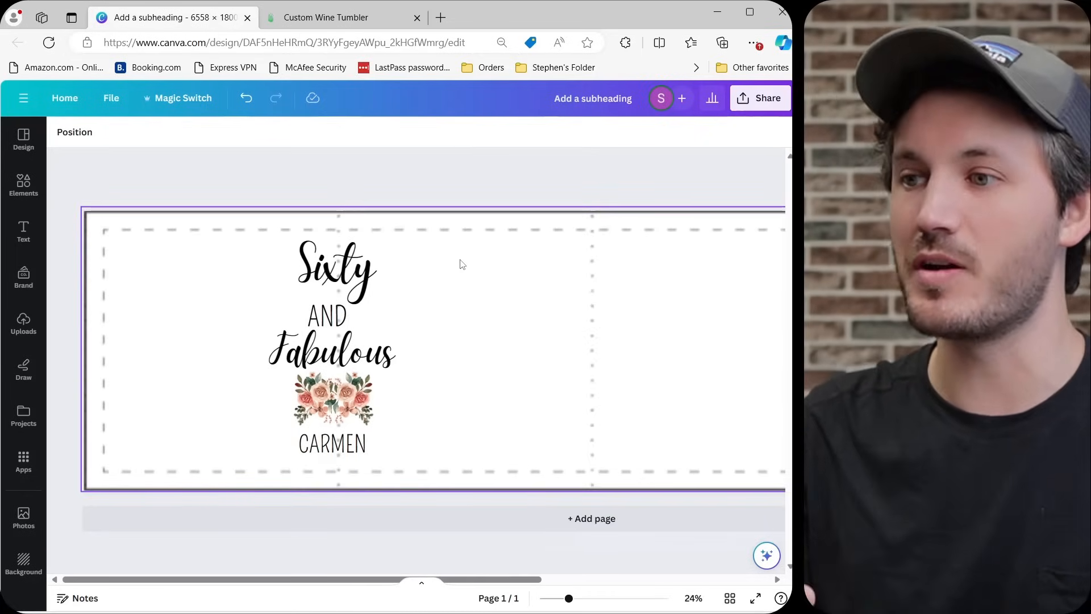
left_click(165, 246)
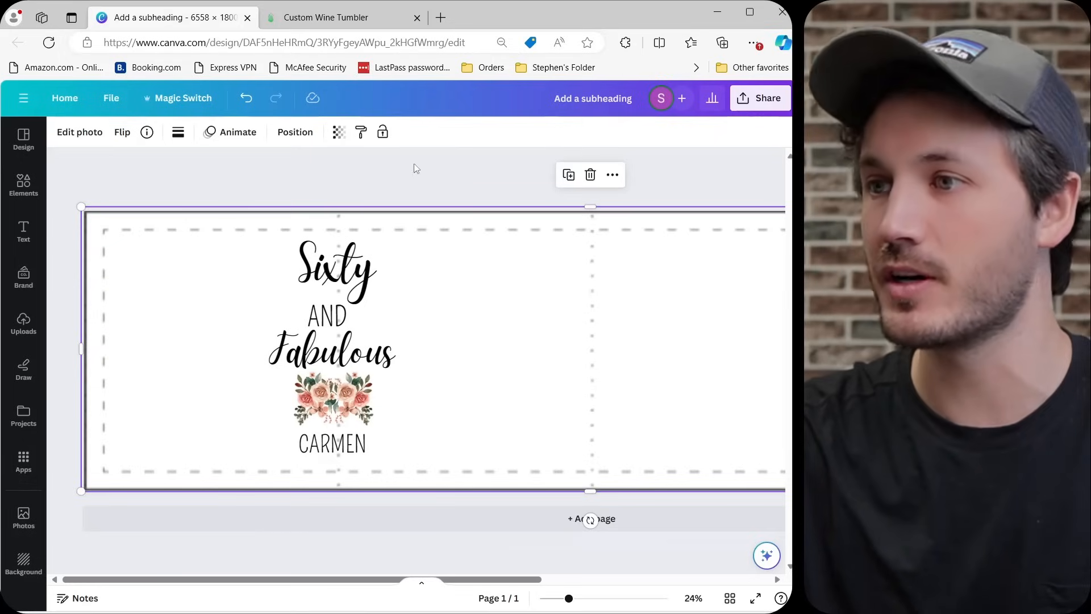
left_click(381, 133)
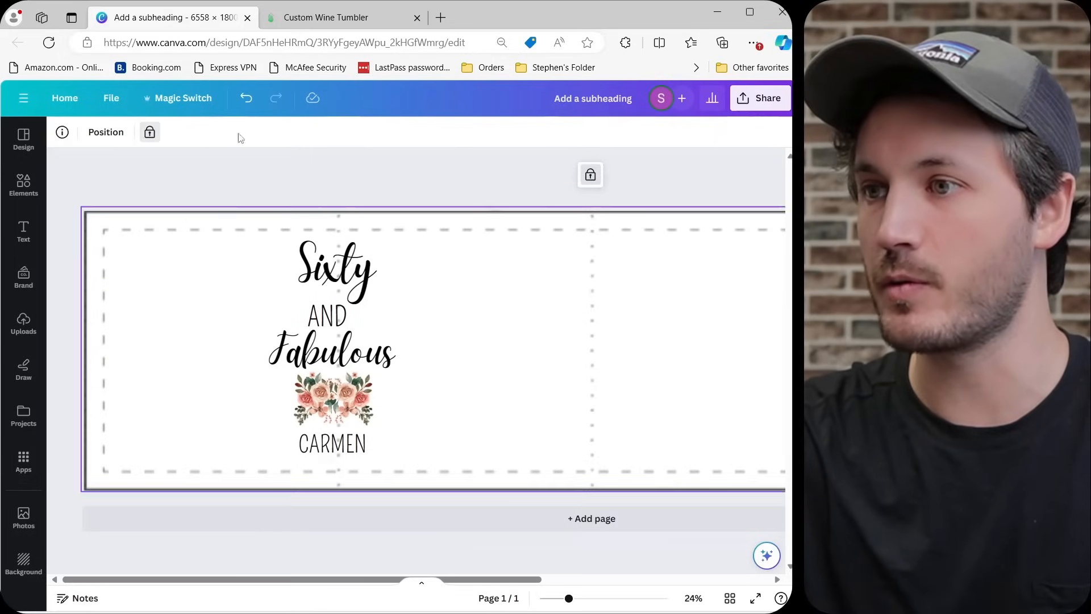
left_click_drag(210, 186, 398, 461)
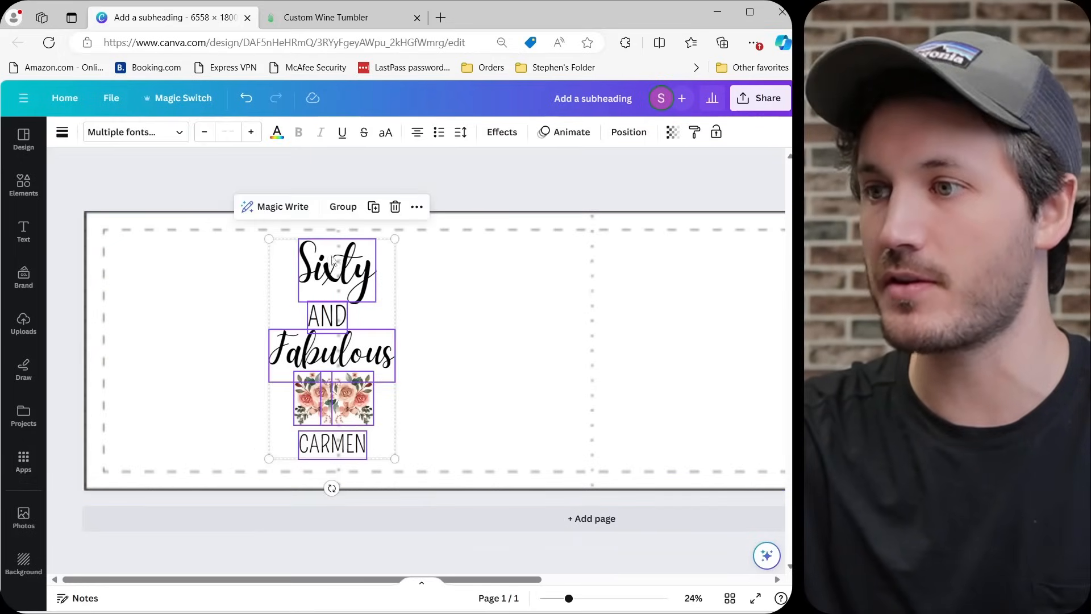
Group the text lines and bouquets, duplicate the group and centre the copy on the dotted guide for the tumbler's opposite side.
left_click(343, 206)
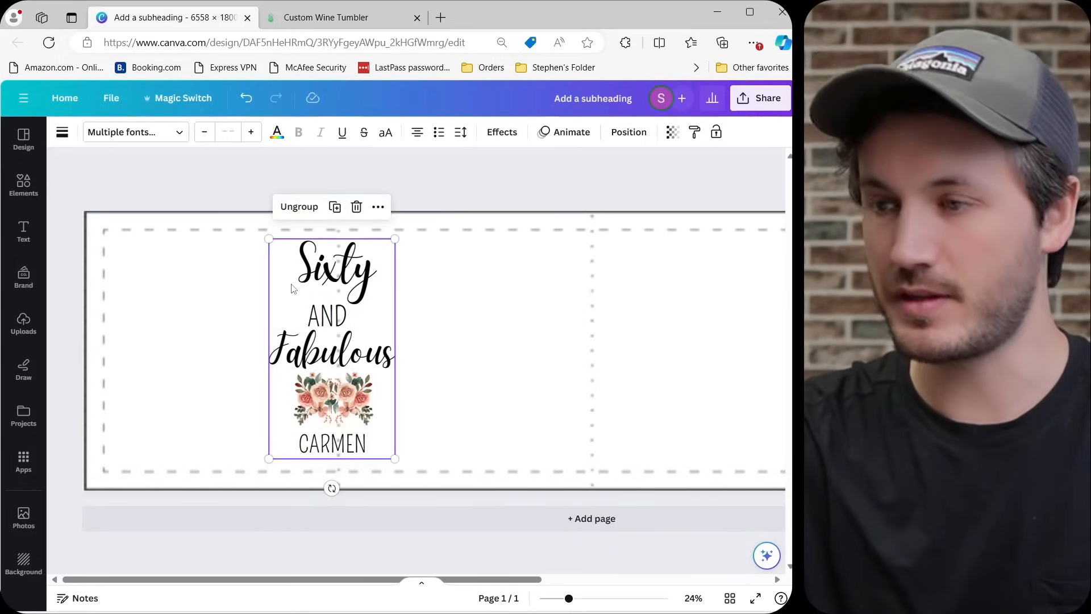
left_click_drag(293, 289, 309, 310)
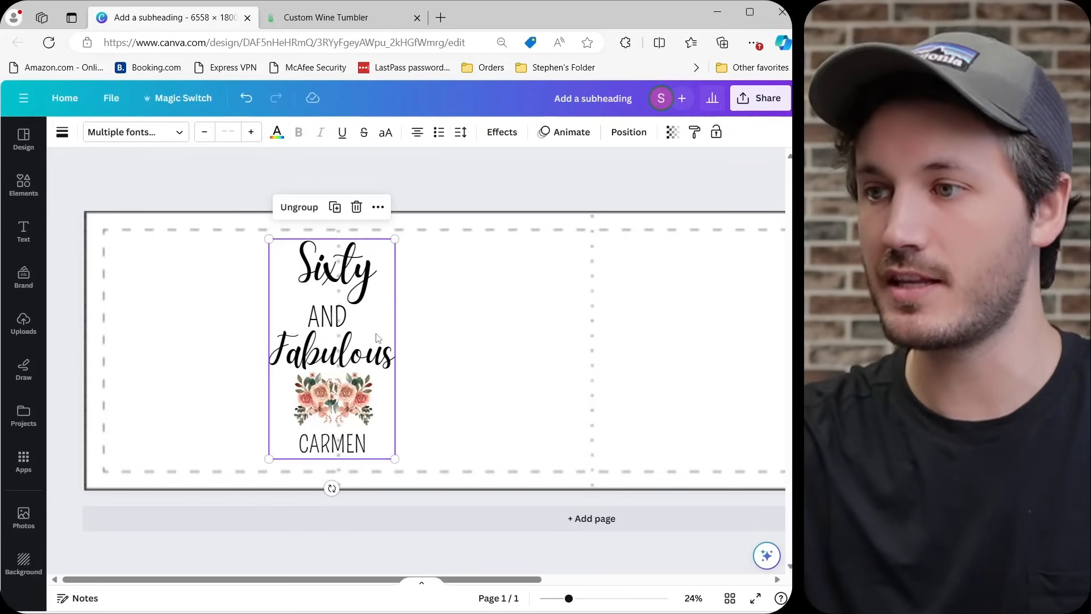
scroll(377, 338, "right", 3)
key("ctrl+d")
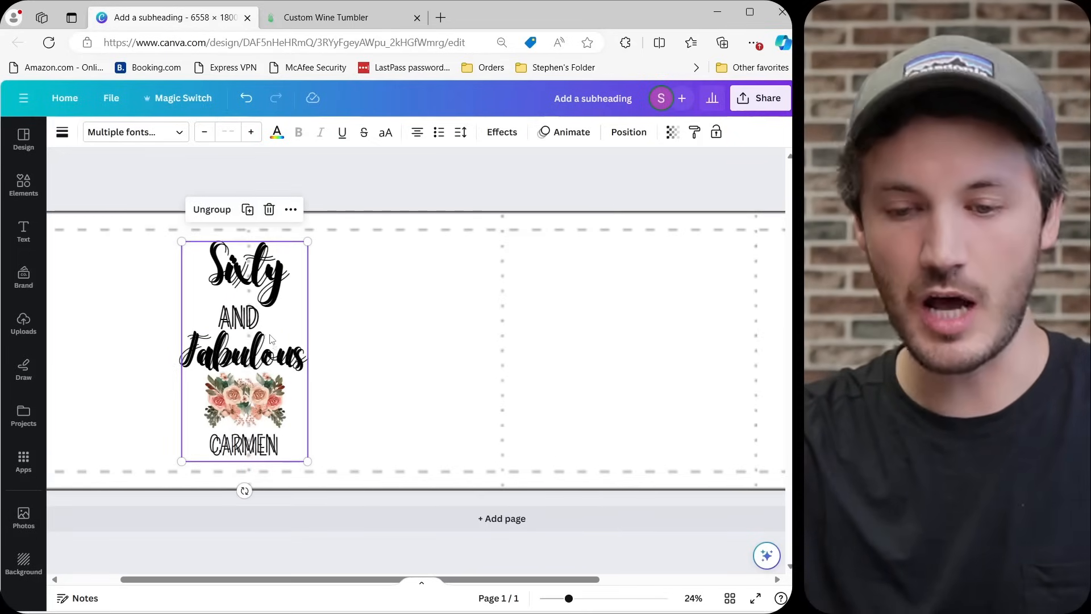
left_click_drag(270, 347, 648, 347)
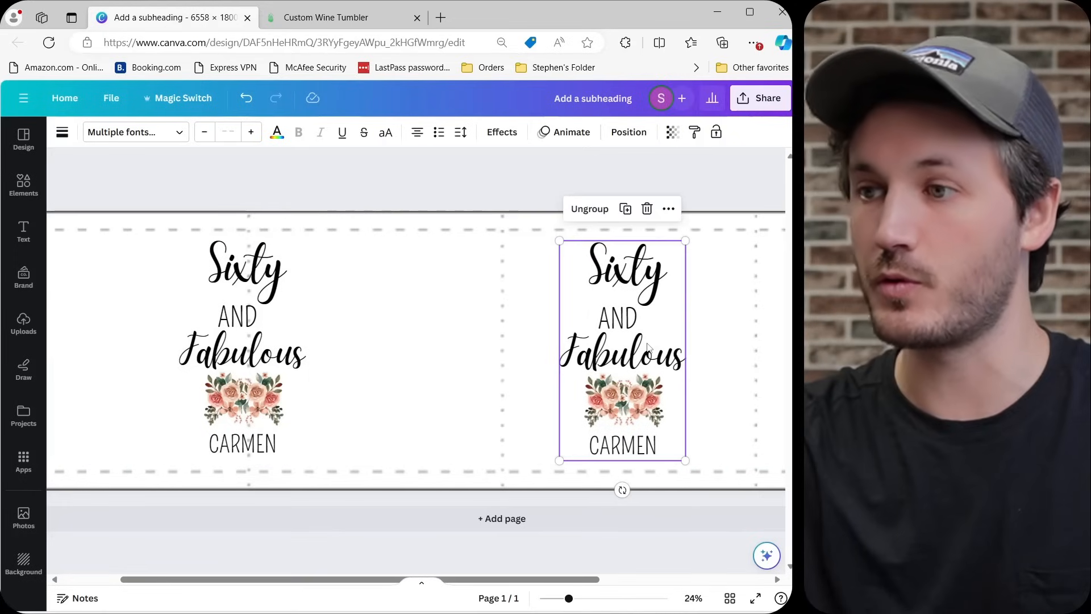
scroll(648, 347, "right", 3)
left_click_drag(543, 343, 673, 339)
left_click_drag(674, 339, 675, 336)
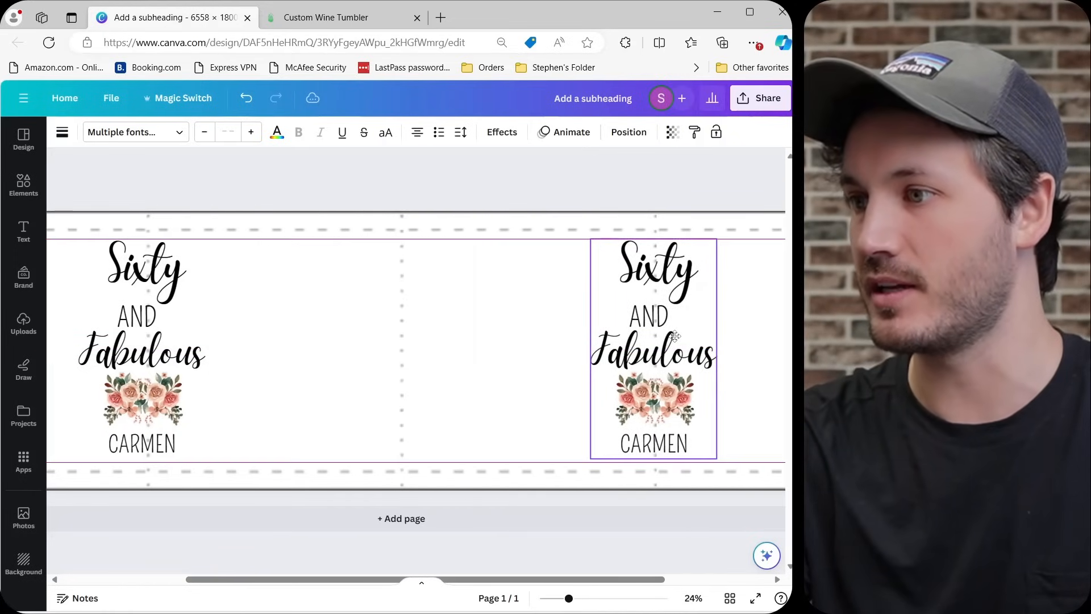
Nudge the original text-and-bouquet group slightly to the right so it sits centred on its dotted guide.
left_click(160, 326)
left_click_drag(159, 327, 164, 327)
left_click(285, 161)
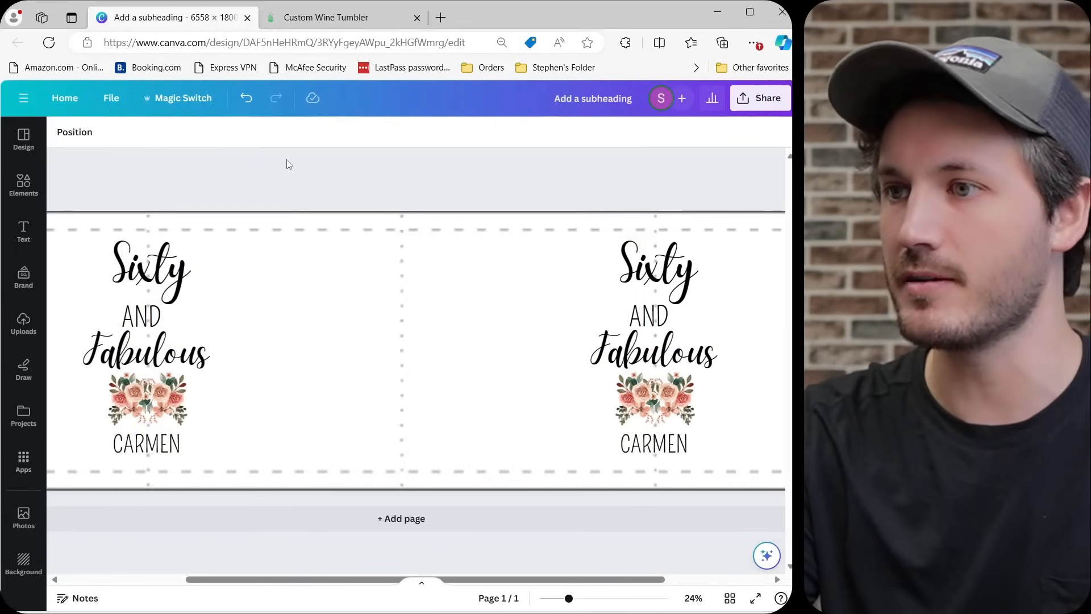
Unlock the background template image and delete it, leaving only the two text-and-bouquet groups on the page.
left_click(357, 288)
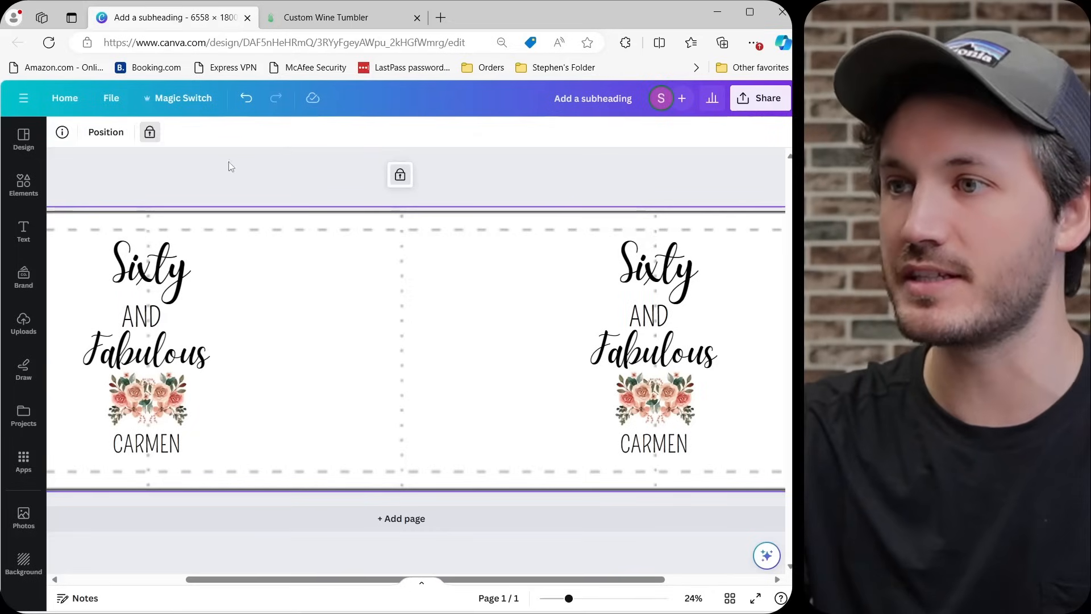
left_click(148, 137)
scroll(416, 328, "down", 3)
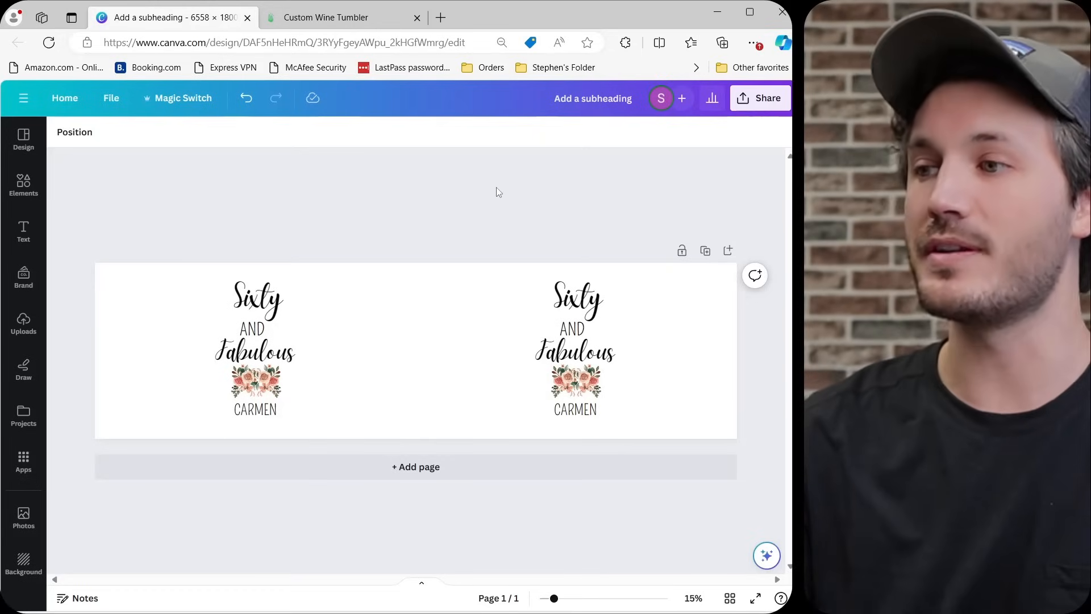
Download the design as a 6,558 × 1,800 px PNG, switch to Printify and place the file on the tumbler's print area.
left_click(759, 99)
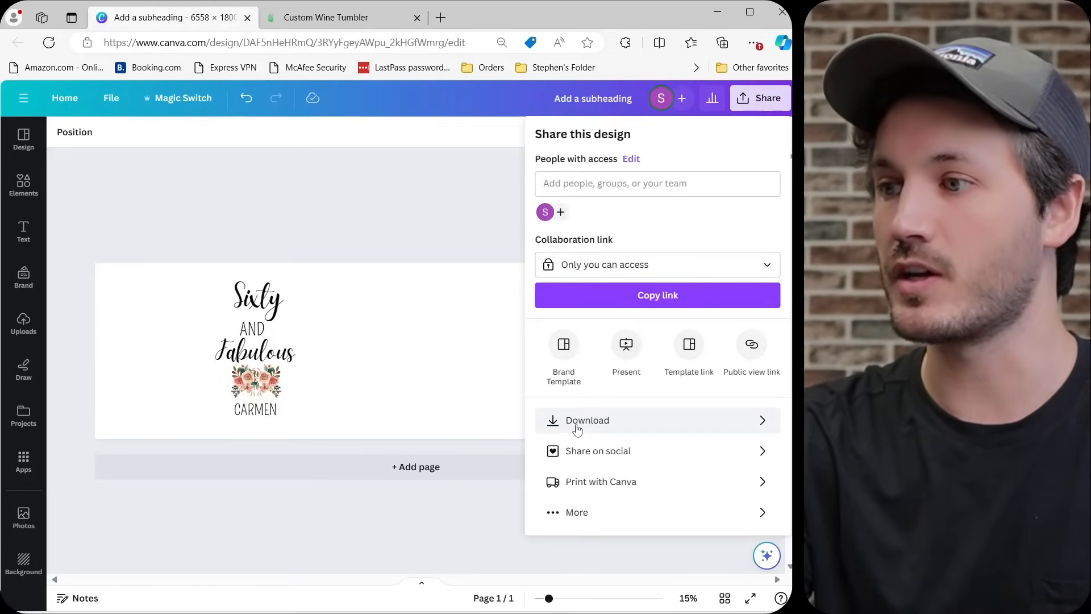
left_click(576, 423)
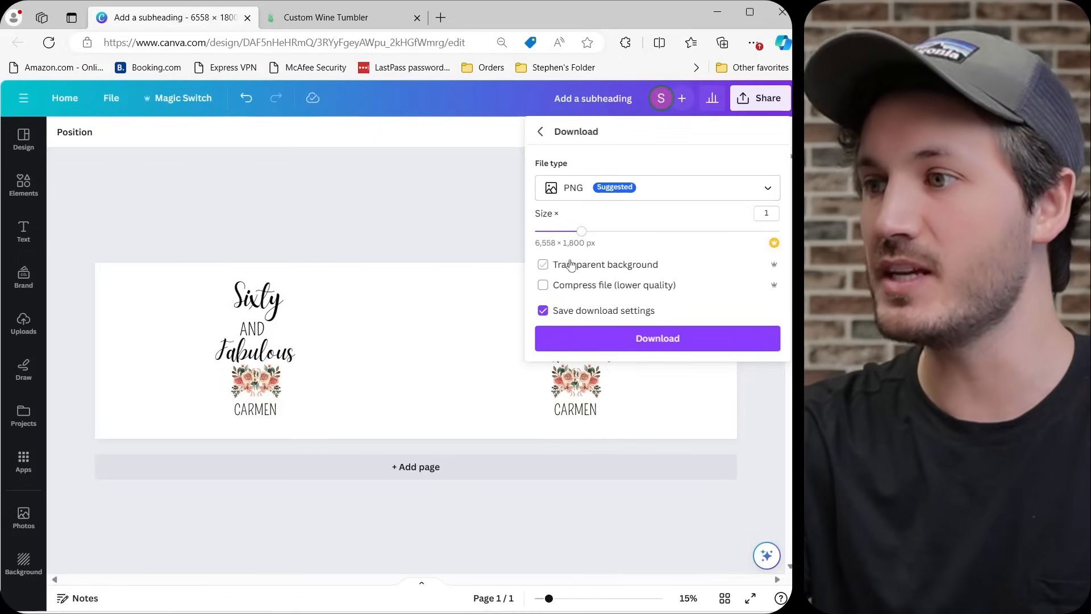
left_click(671, 338)
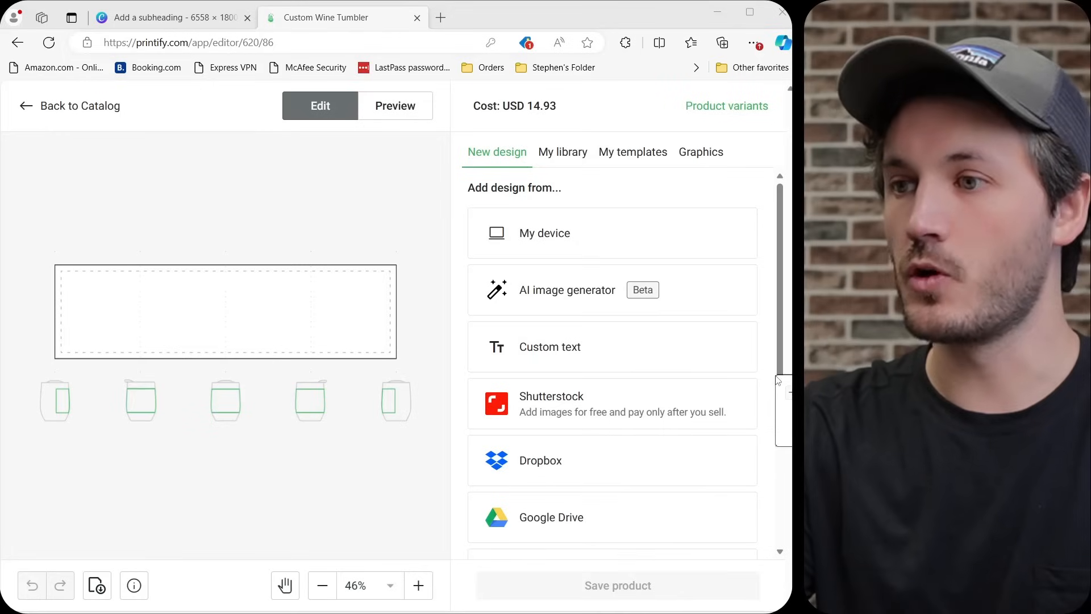
left_click_drag(777, 379, 249, 314)
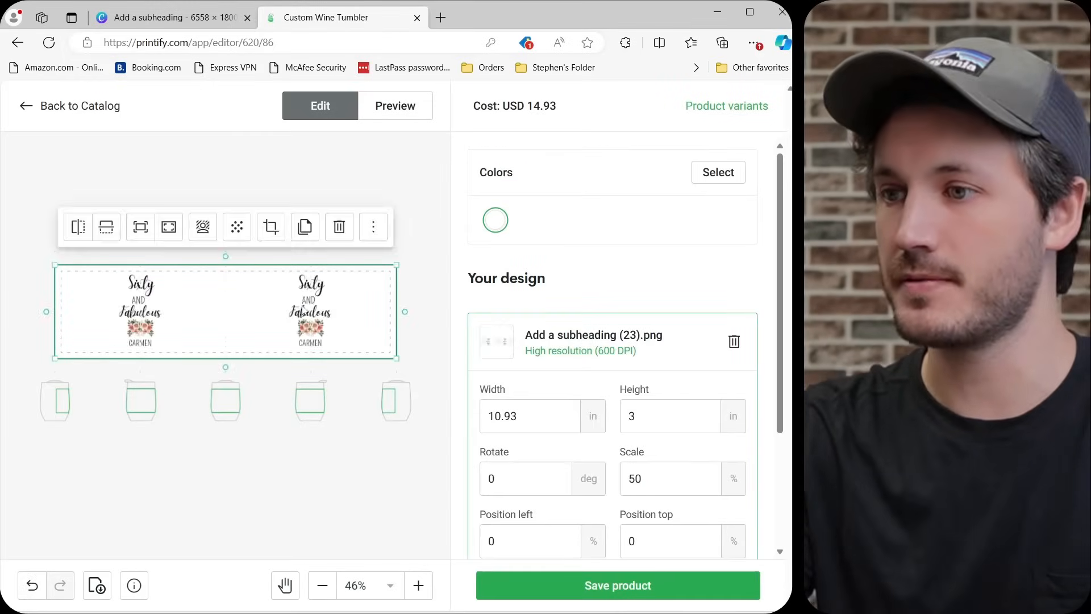
left_click(419, 511)
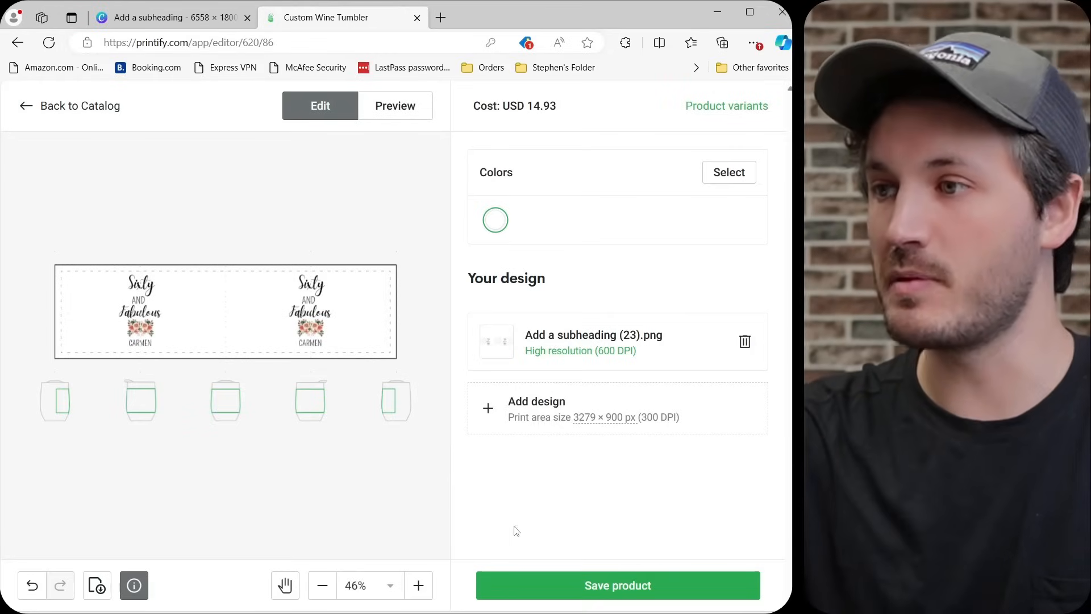
Preview the tumbler mockup's left and right views, and return to the editor to inspect the design's placement.
left_click(399, 112)
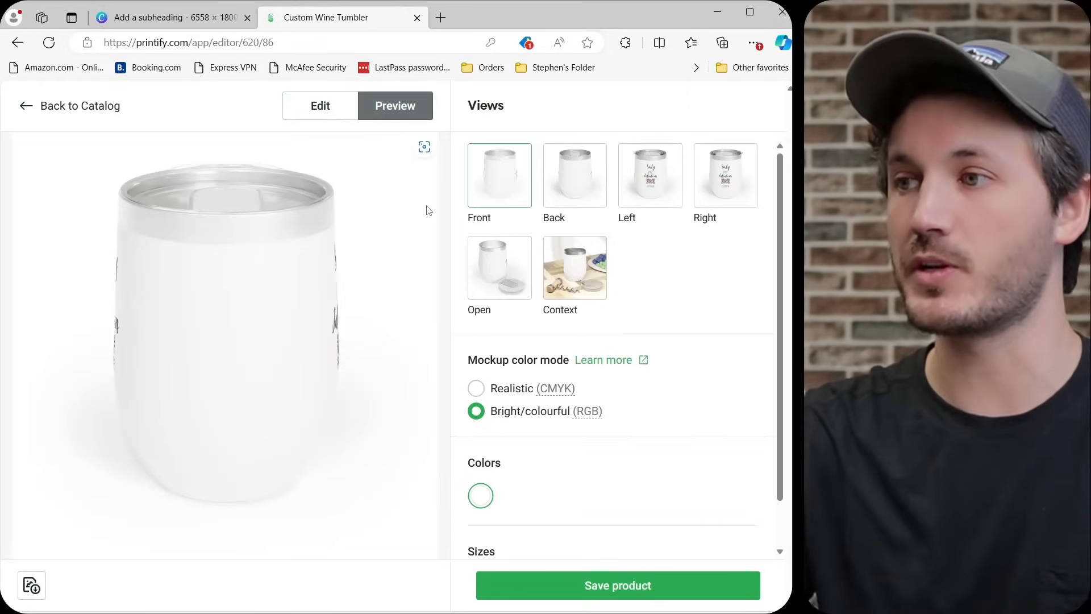
left_click(651, 197)
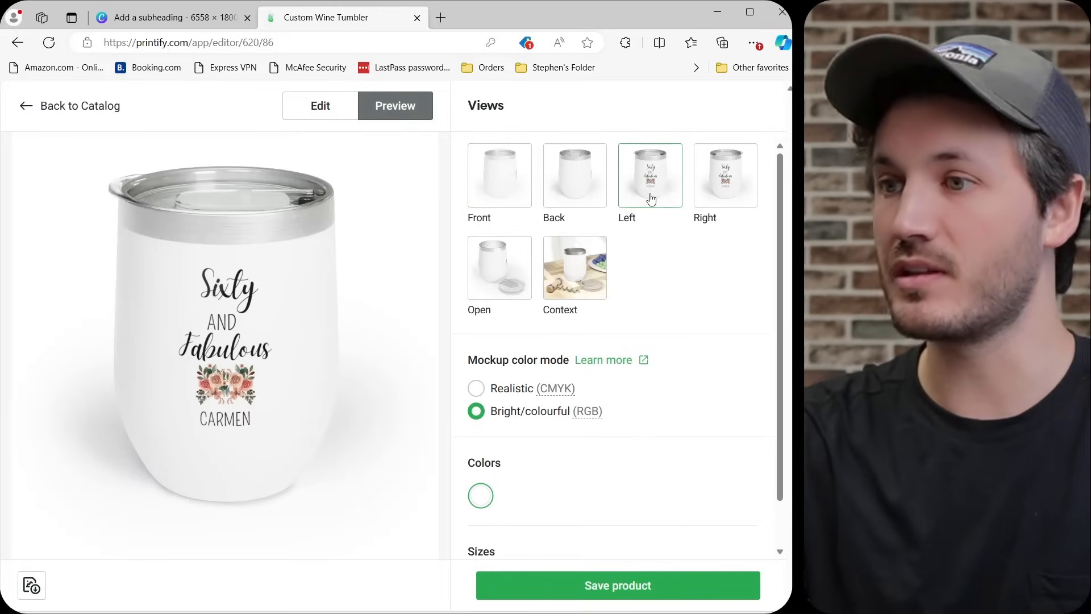
left_click(719, 193)
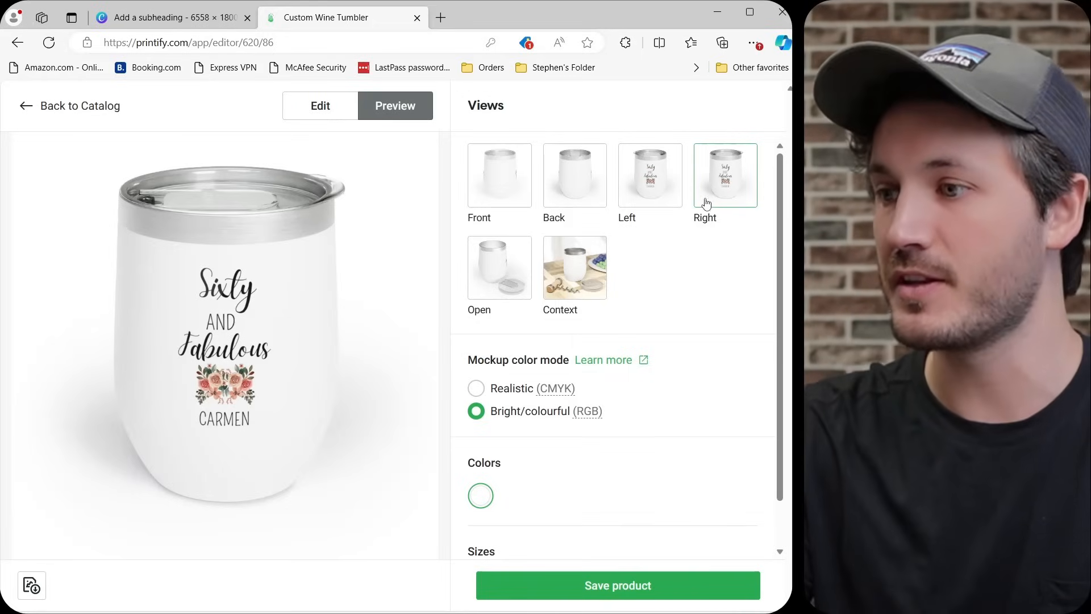
scroll(512, 250, "down", 1)
left_click(321, 106)
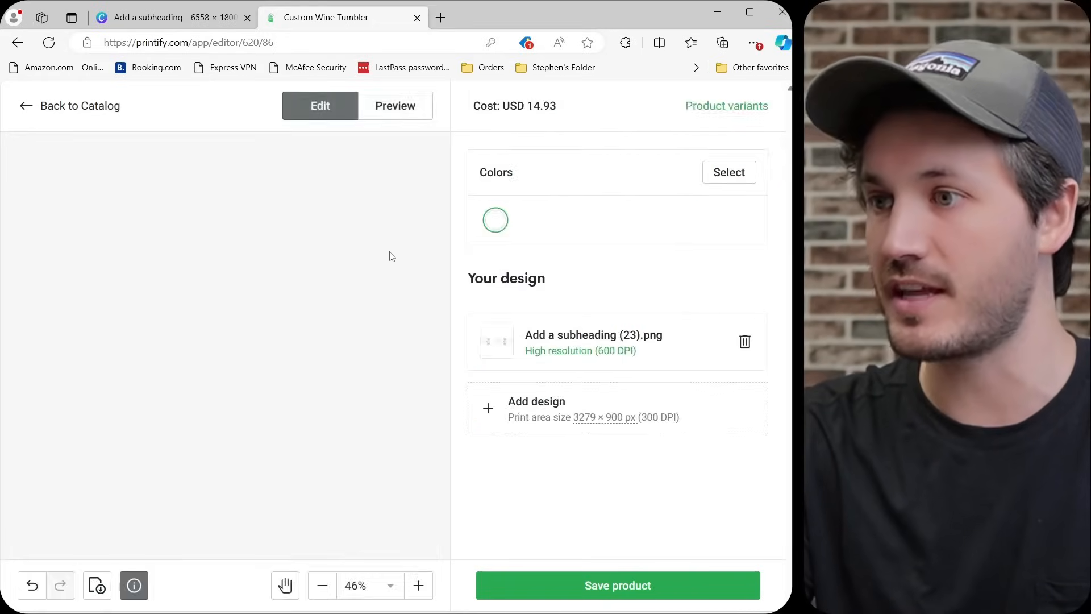
scroll(343, 292, "up", 3)
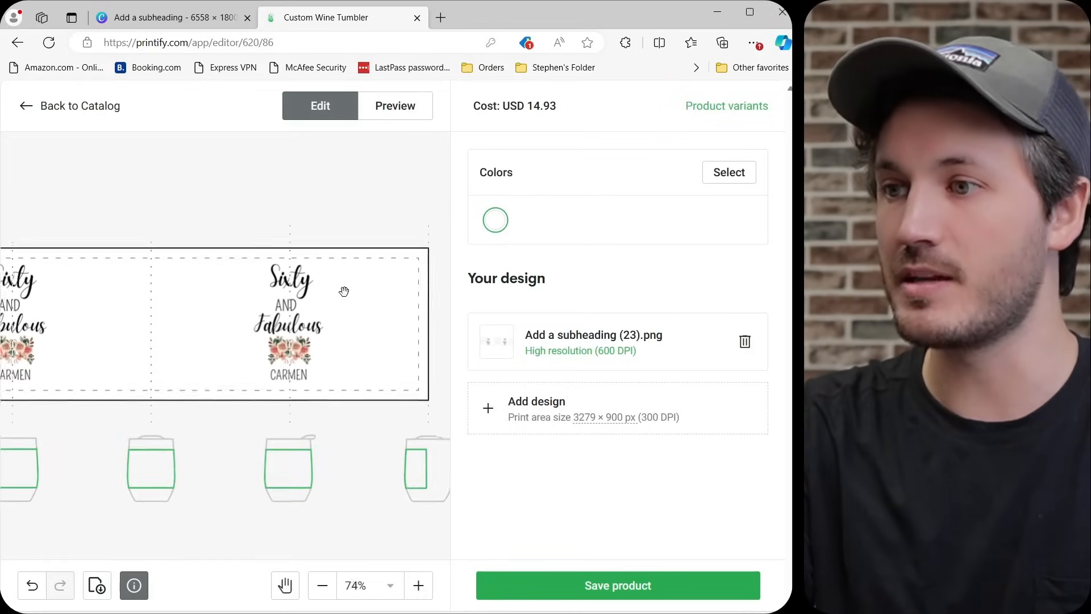
scroll(343, 291, "down", 2)
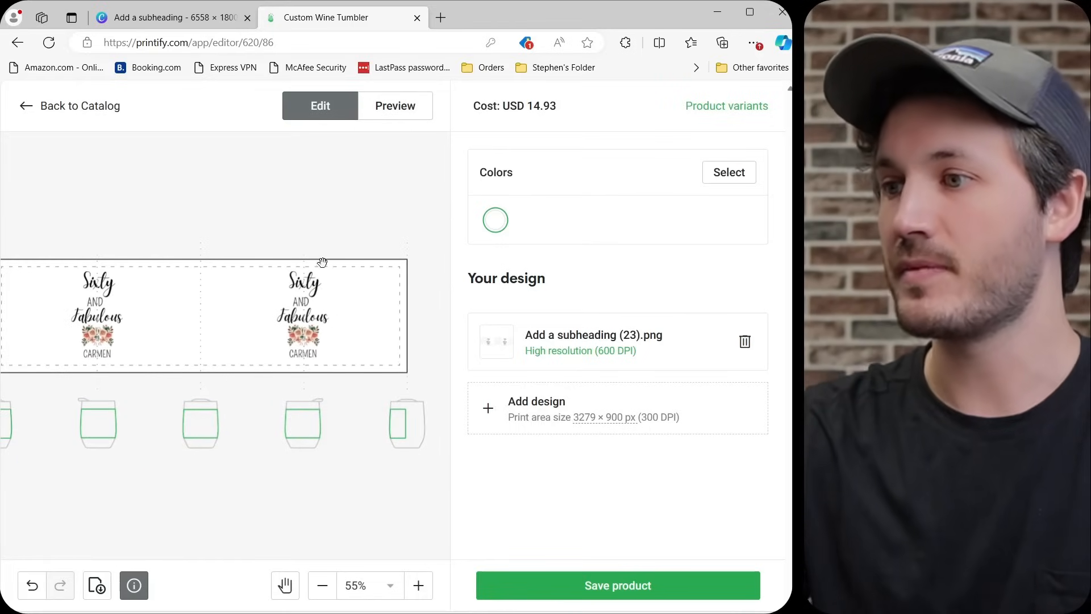
Save and publish the Chill Wine Tumbler product, switch to the Etsy shop manager and open its listing for editing.
left_click(644, 585)
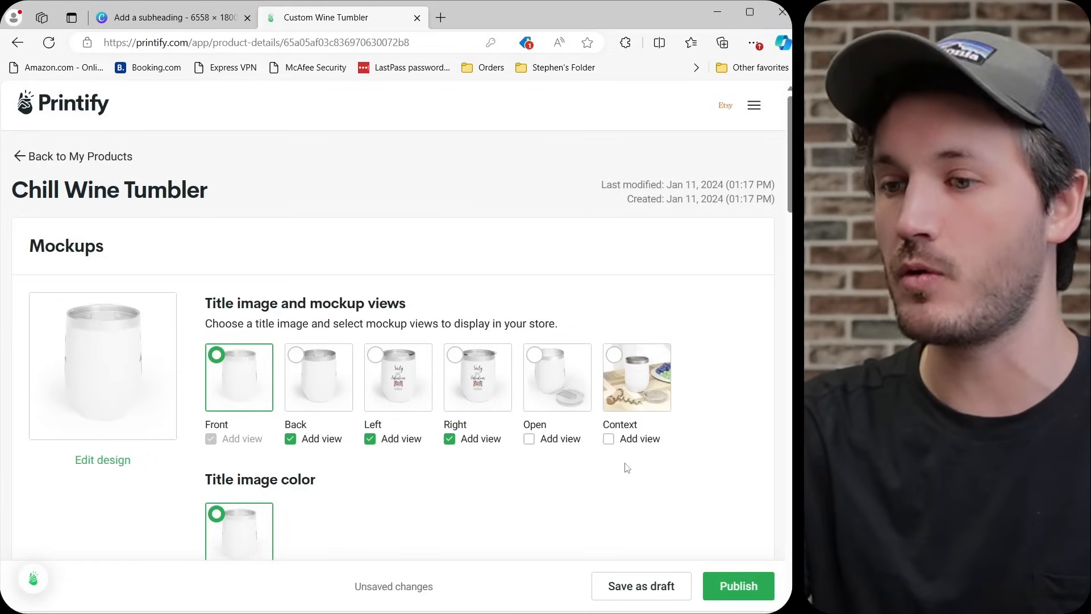
left_click(738, 586)
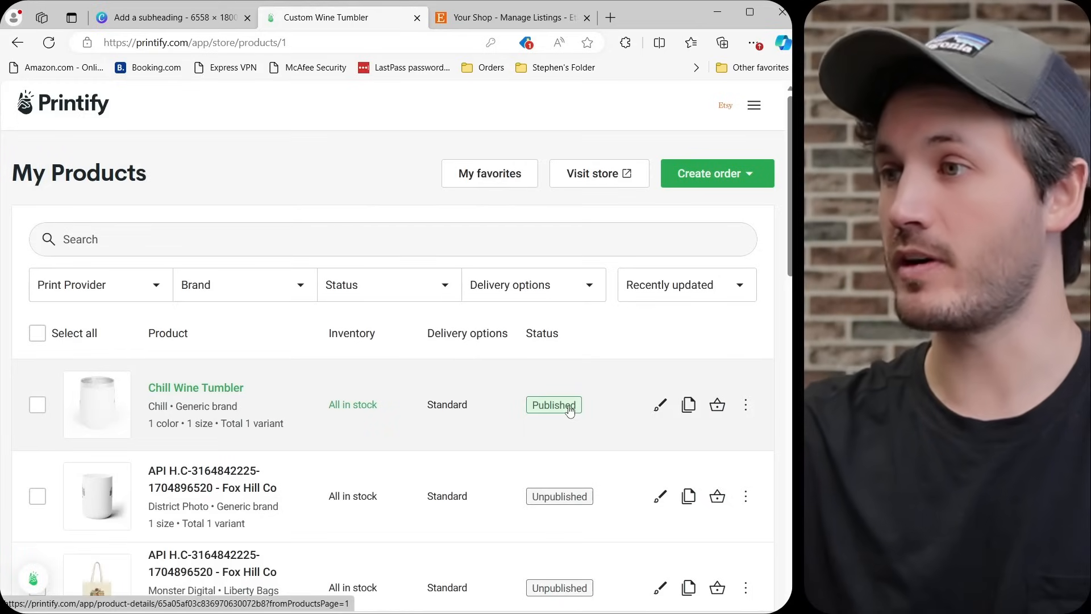
left_click(547, 24)
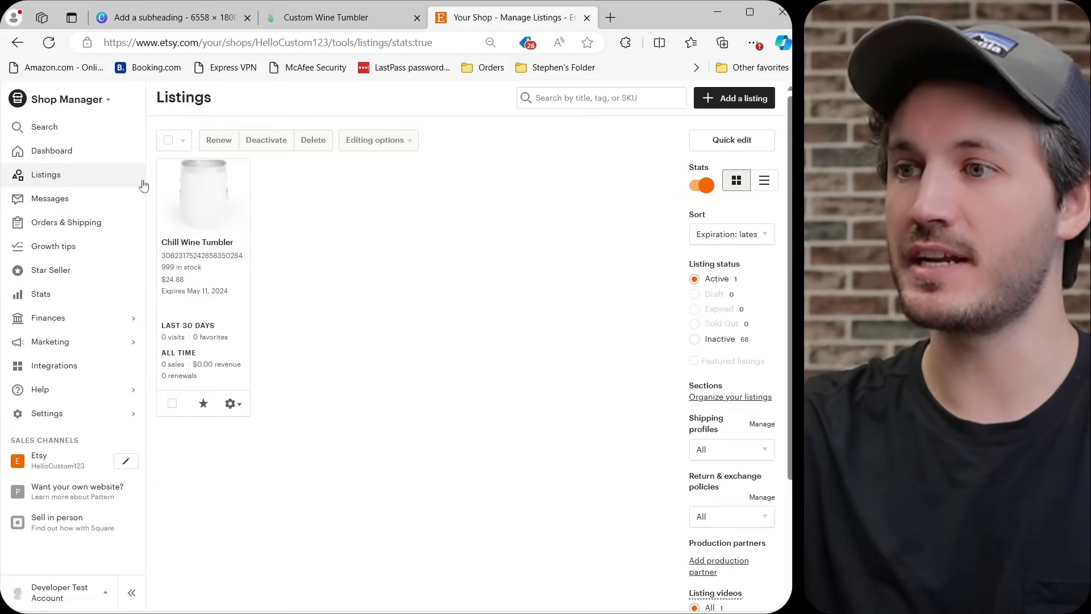
left_click(207, 222)
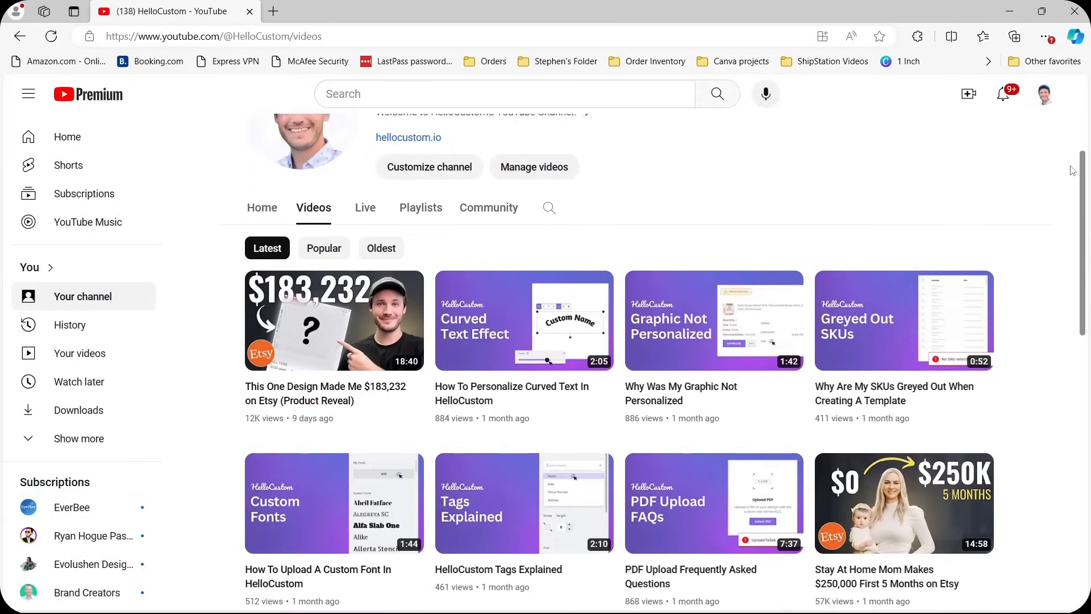
scroll(1071, 423, "down", 15)
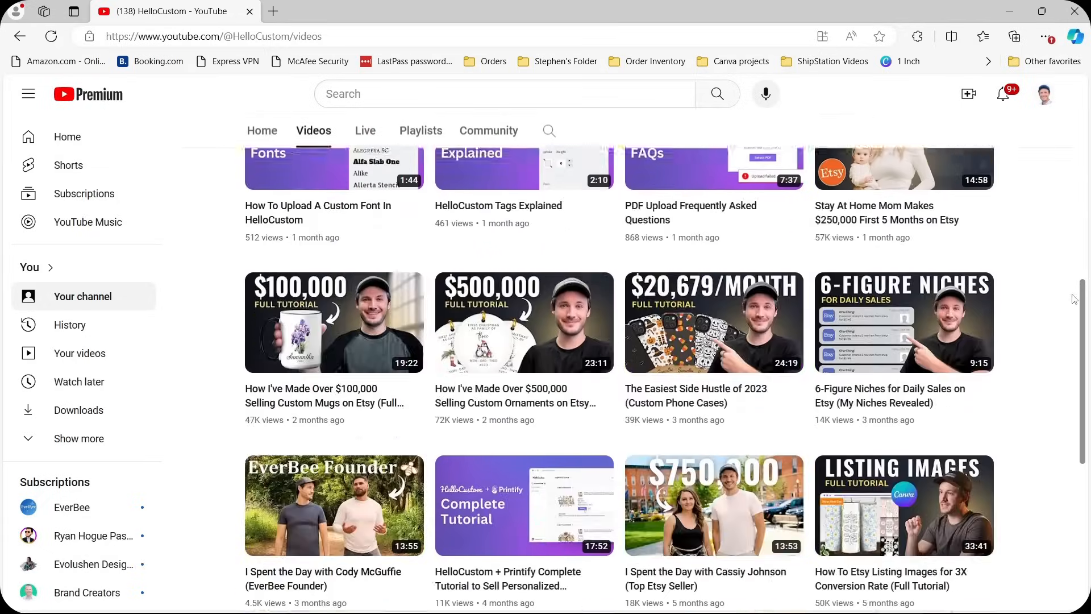
scroll(1071, 422, "down", 1)
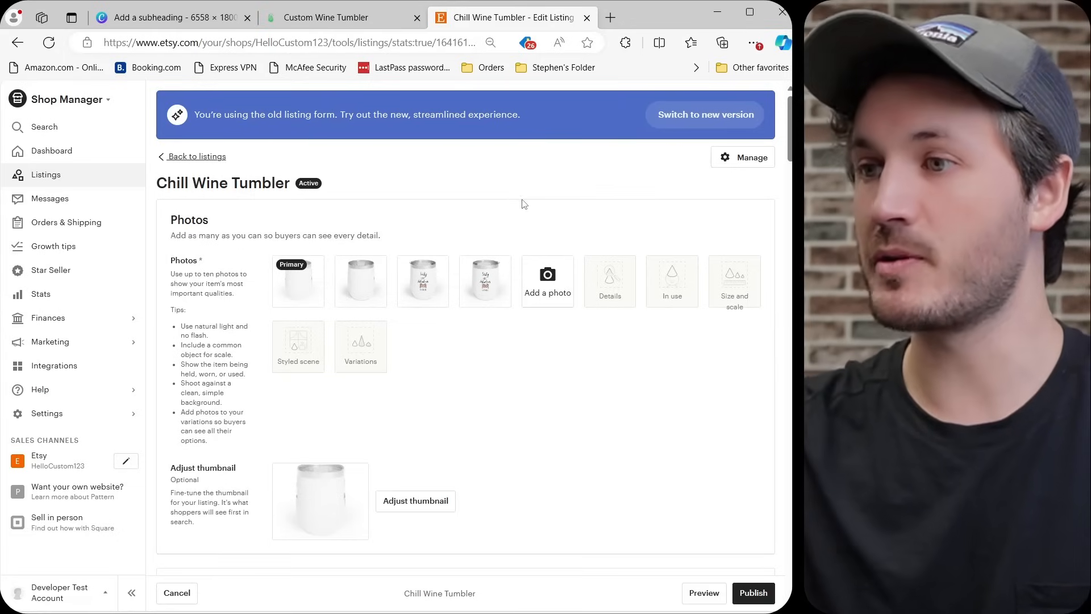
Turn on personalization for the Chill Wine Tumbler listing and bring its buyer instructions and character limit into view.
scroll(524, 204, "down", 10)
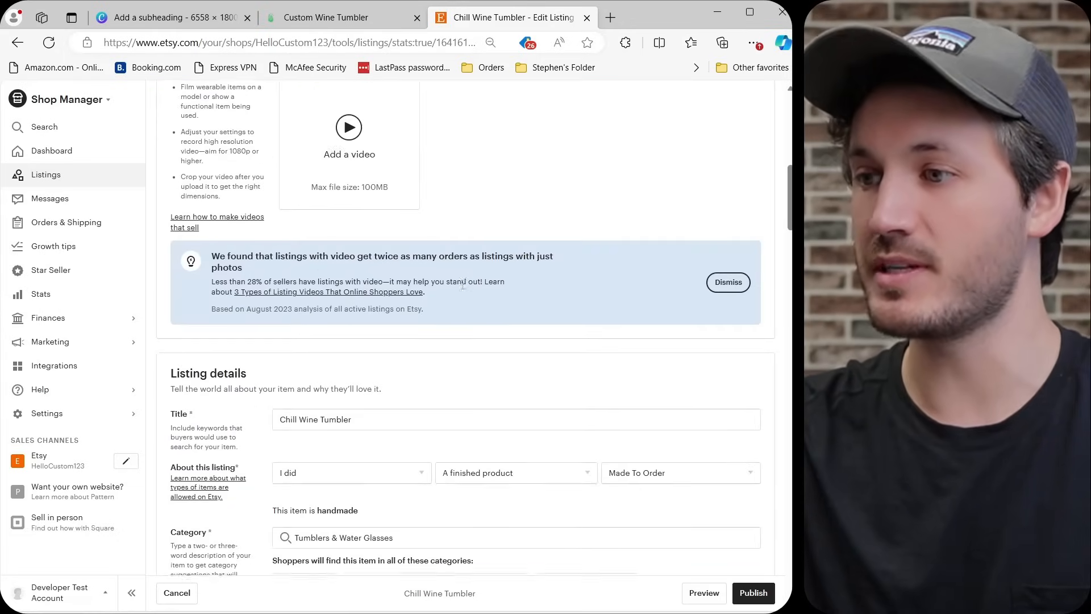
scroll(455, 288, "down", 2)
scroll(443, 294, "down", 15)
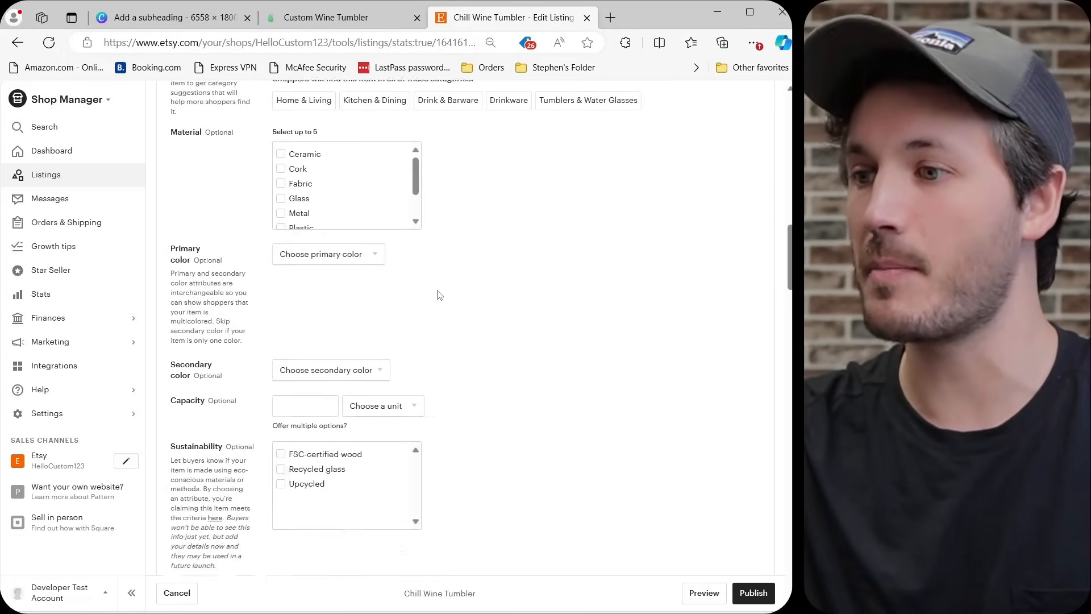
scroll(439, 295, "down", 12)
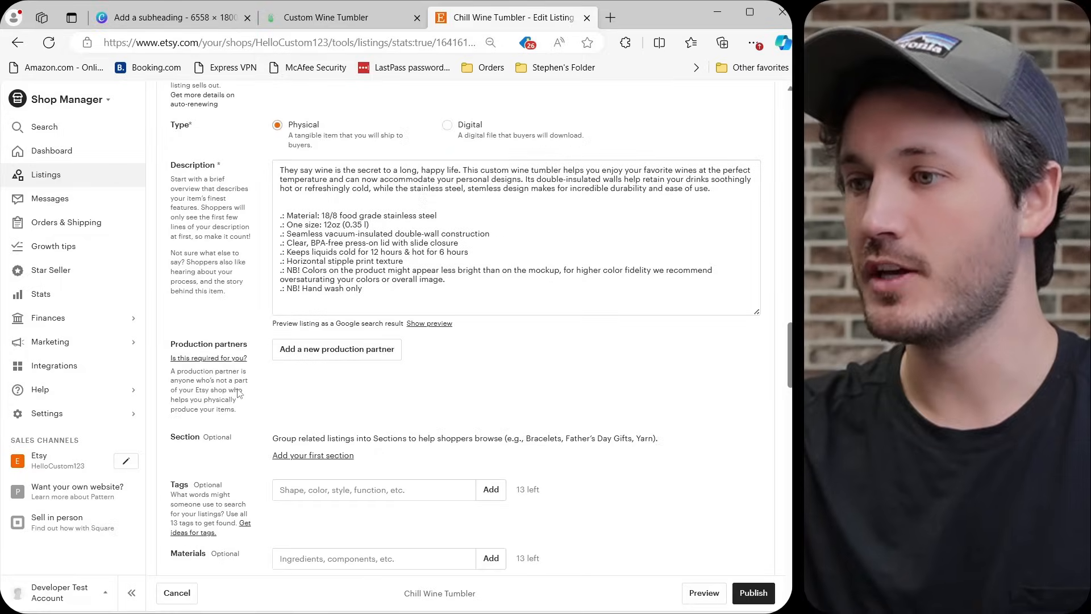
scroll(230, 387, "down", 7)
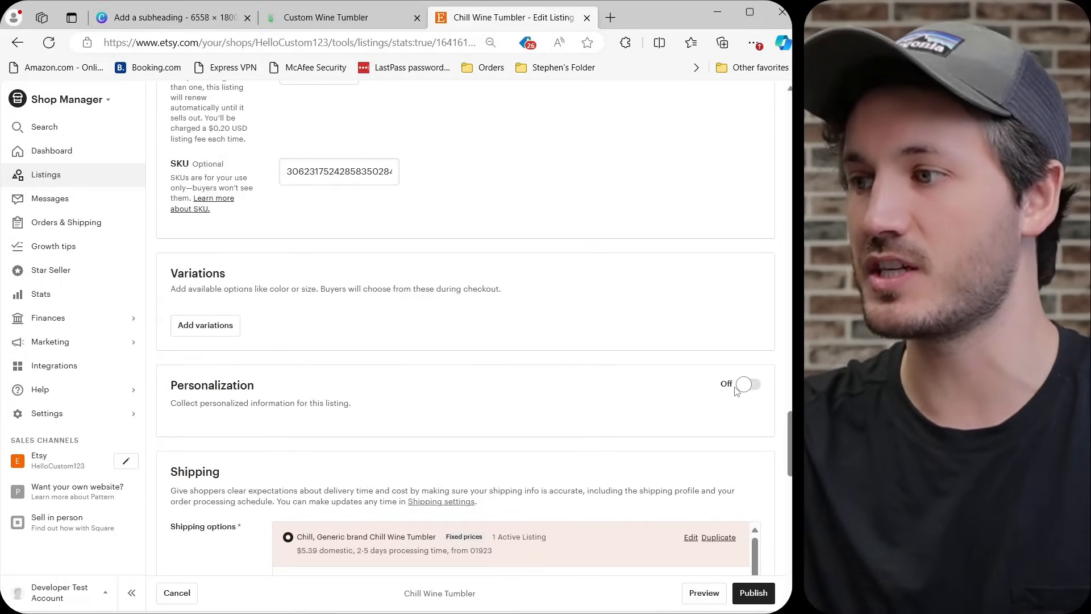
left_click(749, 385)
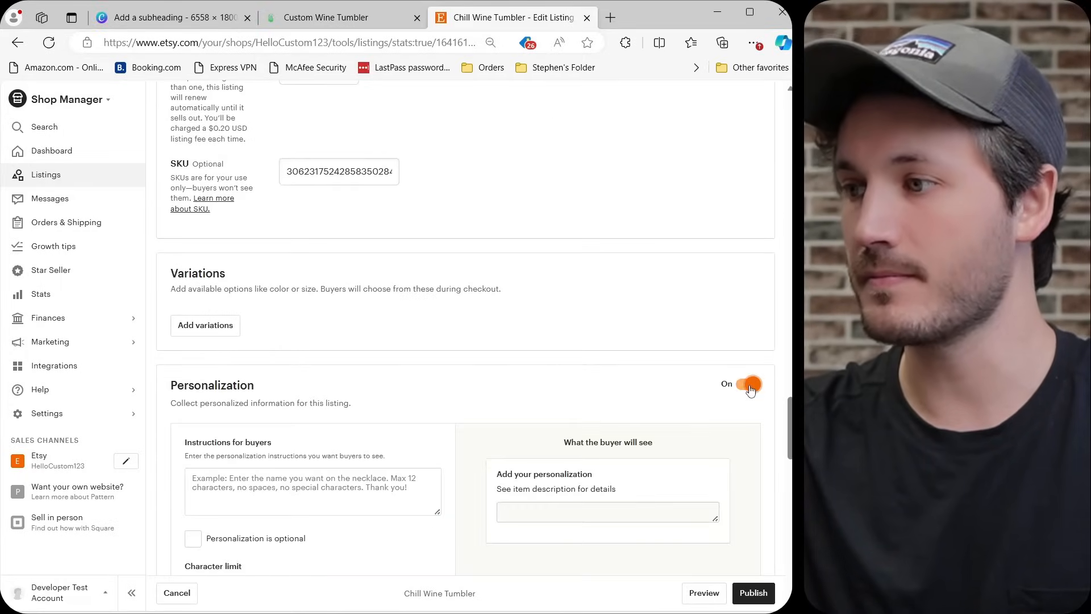
scroll(473, 319, "down", 1)
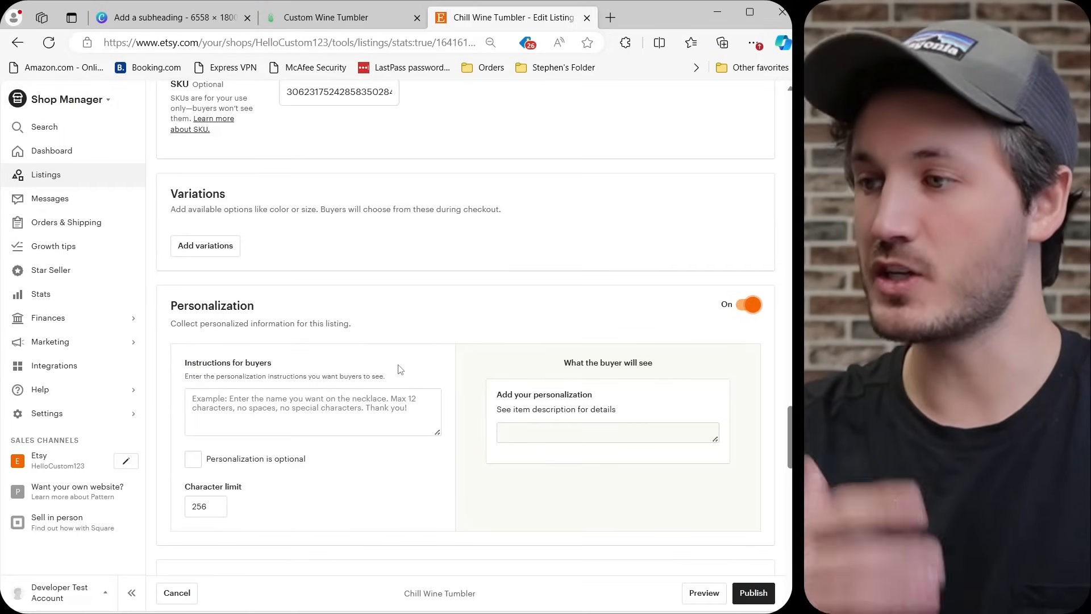
scroll(275, 355, "down", 10)
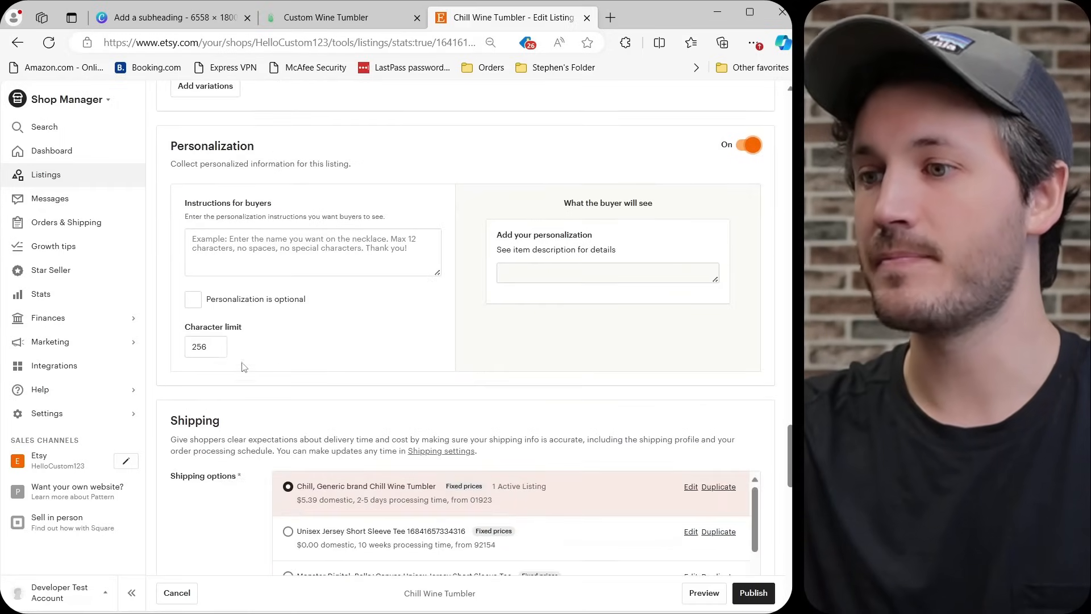